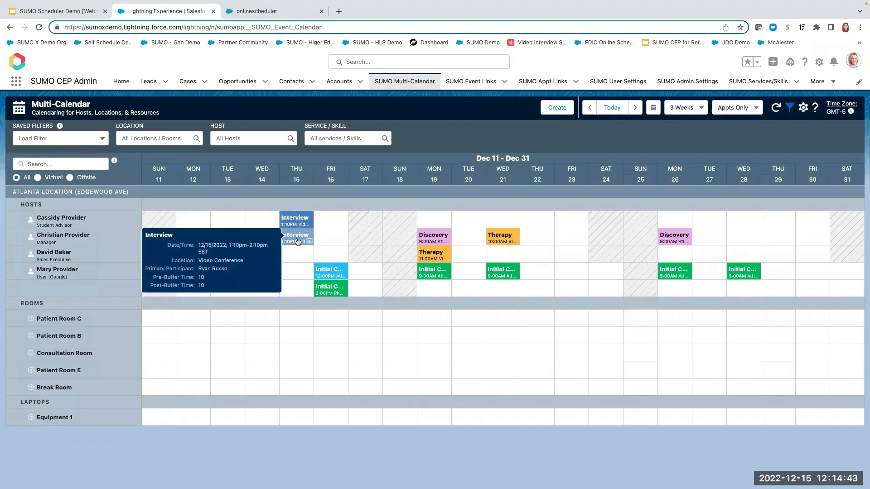
Create a new appointment on December 20 in the Sales Executive host's calendar row and choose Speech Therapy as its type.
mouse_move(429, 253)
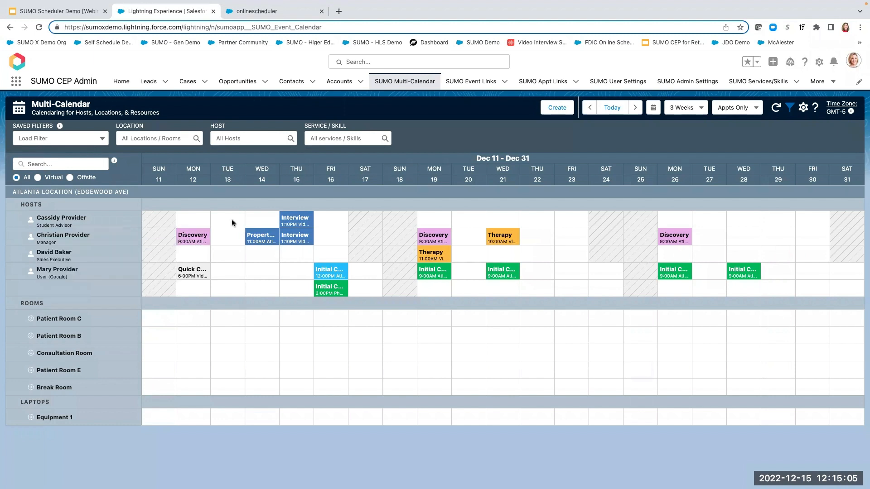
left_click(466, 255)
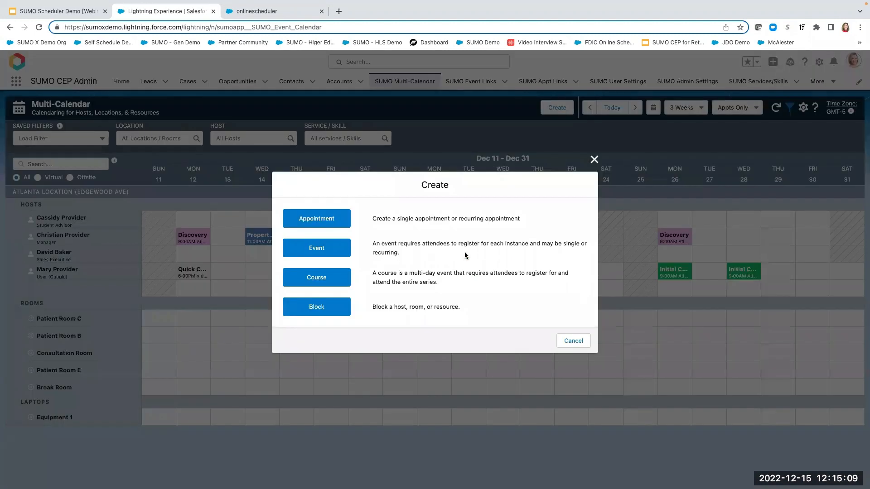
left_click(327, 220)
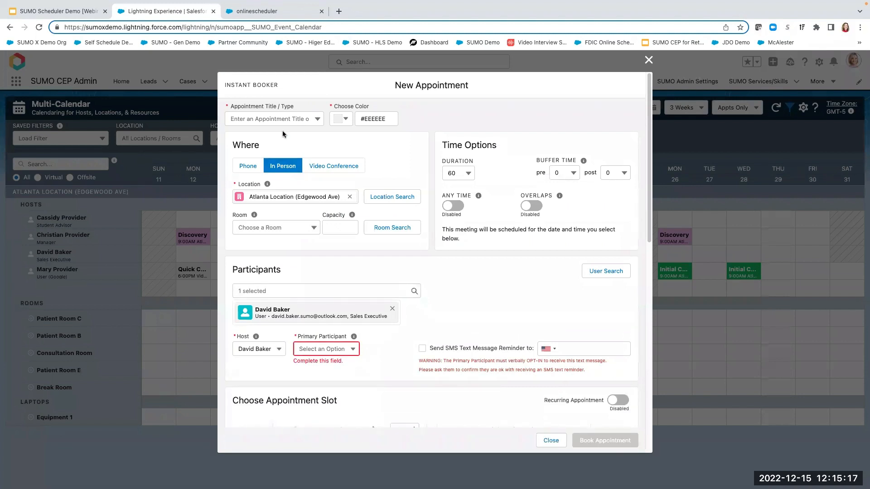
left_click(286, 119)
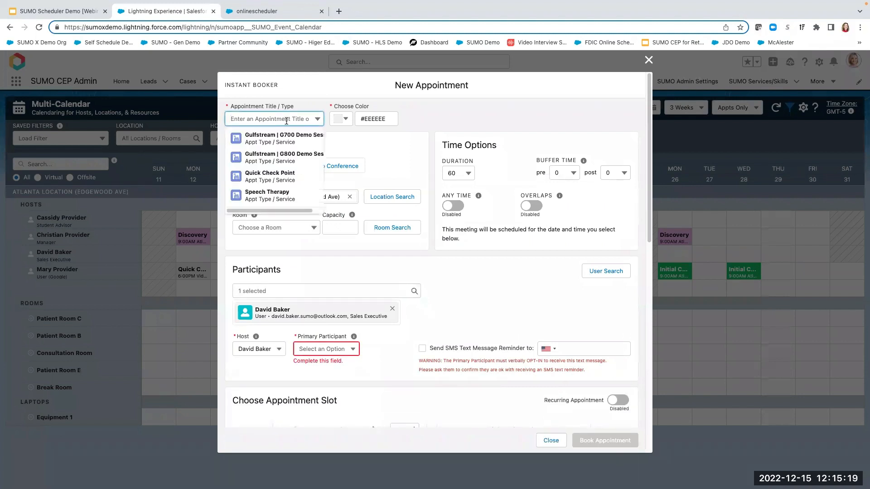
left_click(280, 194)
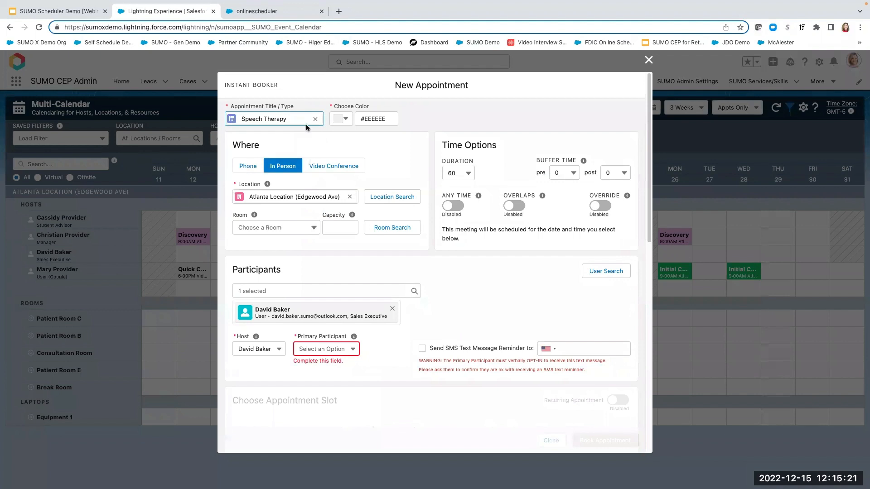
Set the appointment colour to yellow #ffe654 and make it a video conference.
left_click(345, 118)
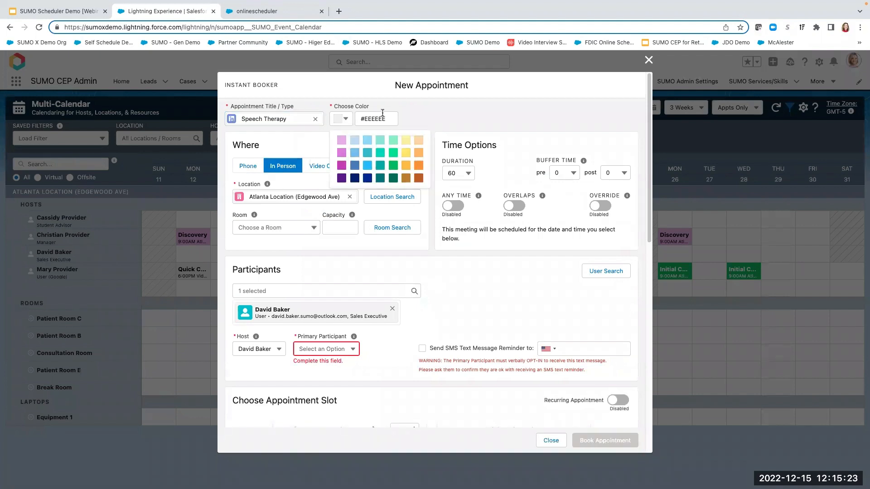
left_click(405, 151)
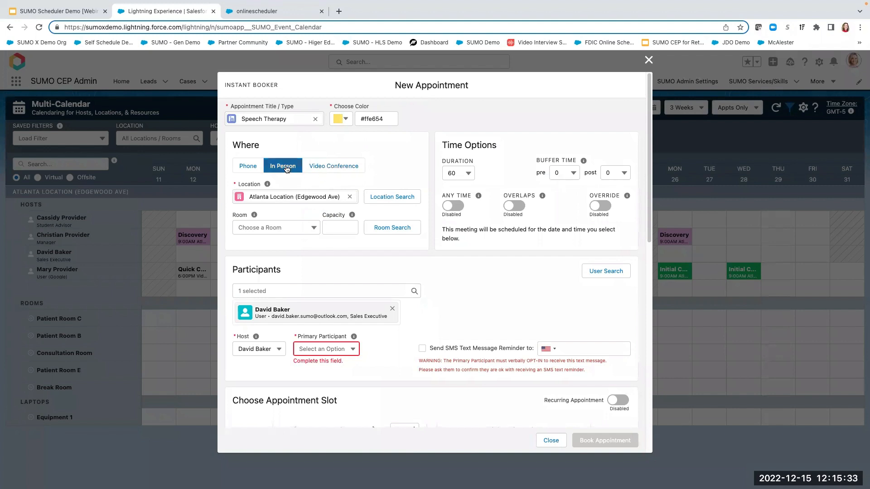
left_click(350, 173)
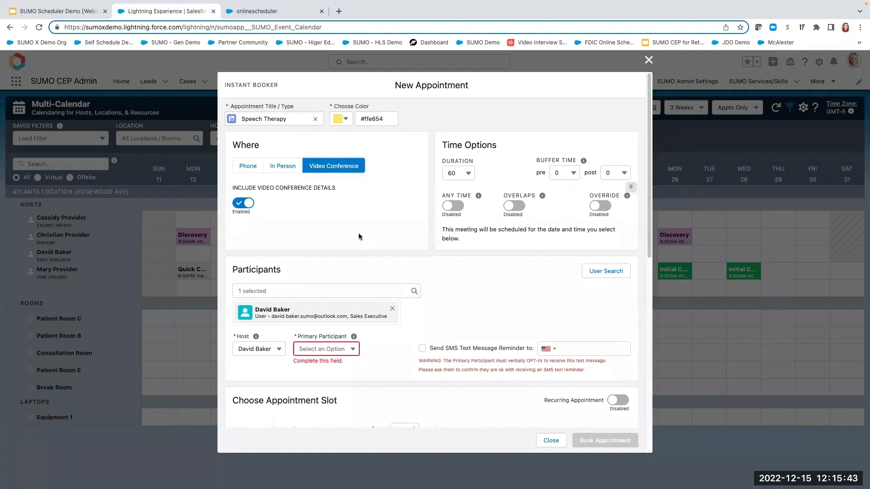
Add the Therapist Resource Pool as a participant and remove the preselected Sales Executive user.
scroll(359, 236, "down", 2)
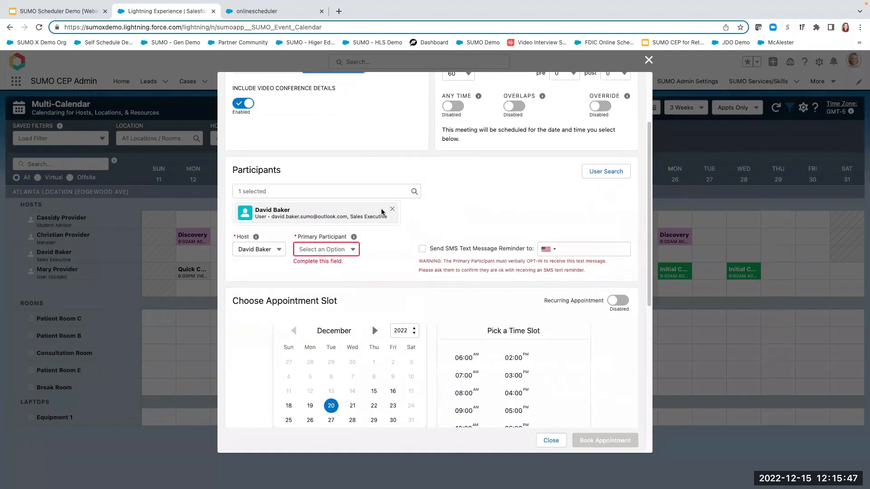
left_click(319, 194)
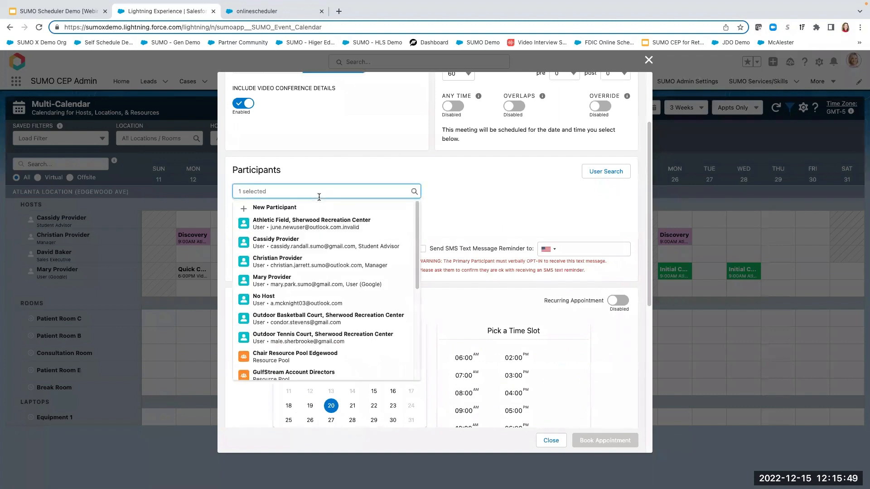
type("ther")
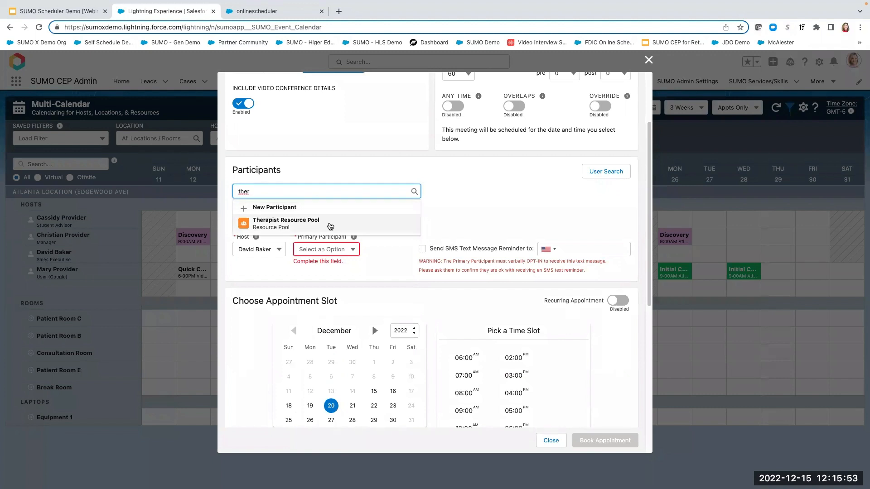
left_click(330, 226)
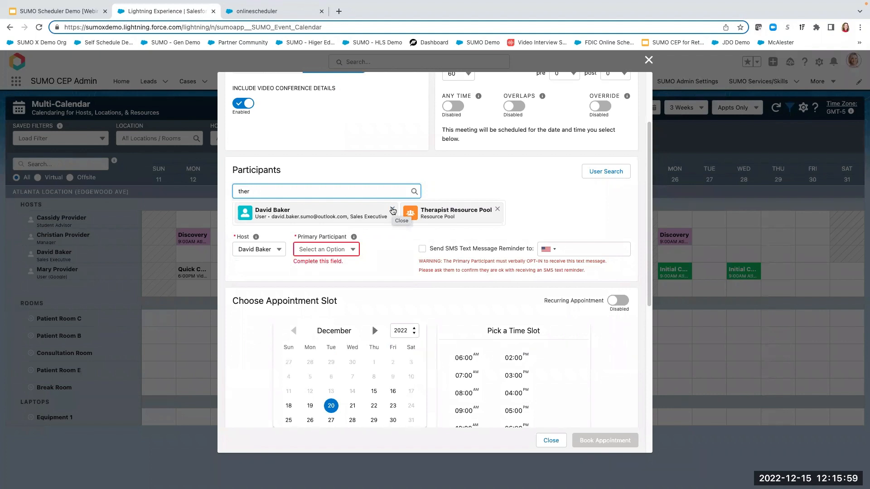
left_click(392, 210)
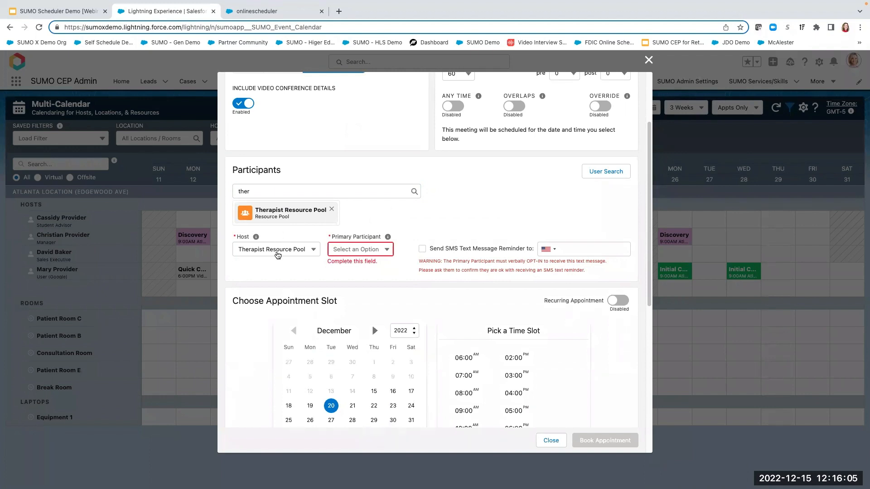
left_click(270, 194)
key("BackSpace")
key("BackSpace")
key("BackSpace")
key("BackSpace")
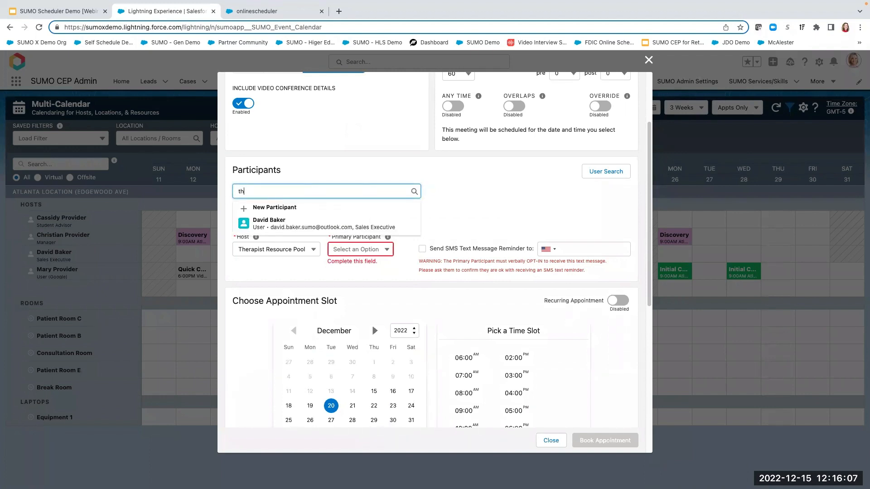
left_click(275, 209)
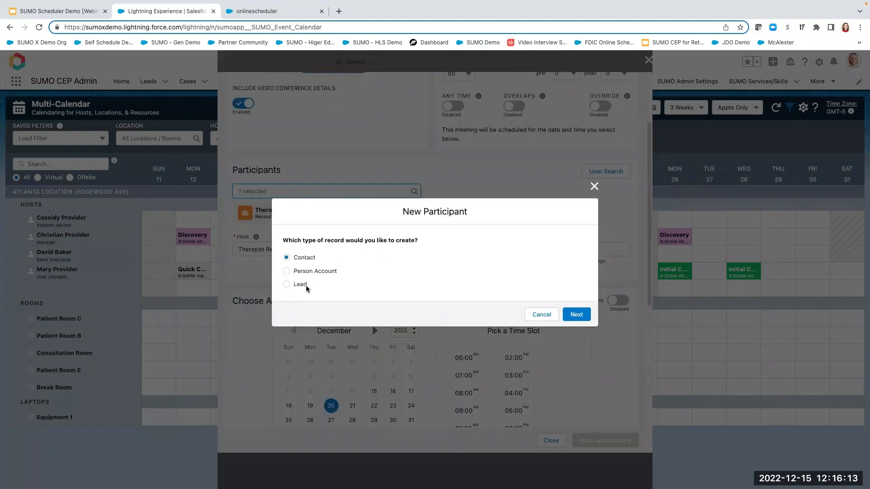
left_click(580, 315)
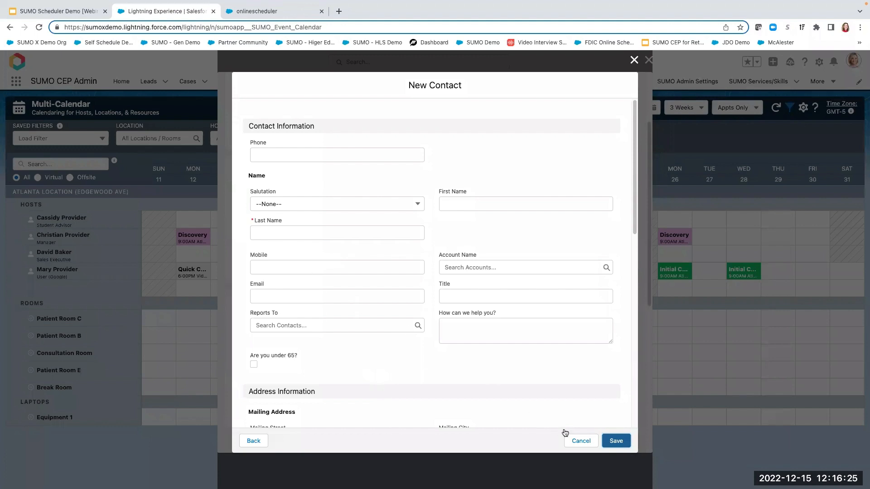
left_click(581, 441)
Search the participants by the patient's name and add the matching patient contact to the appointment.
left_click(261, 189)
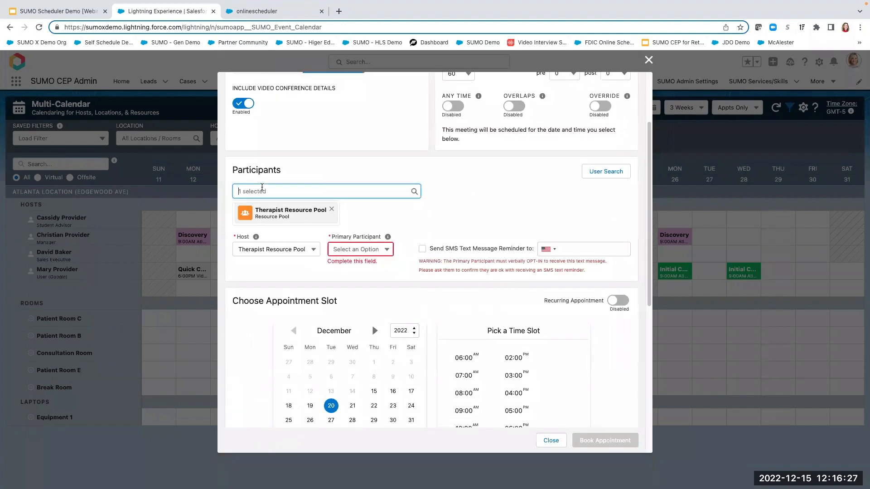
type("carrie p")
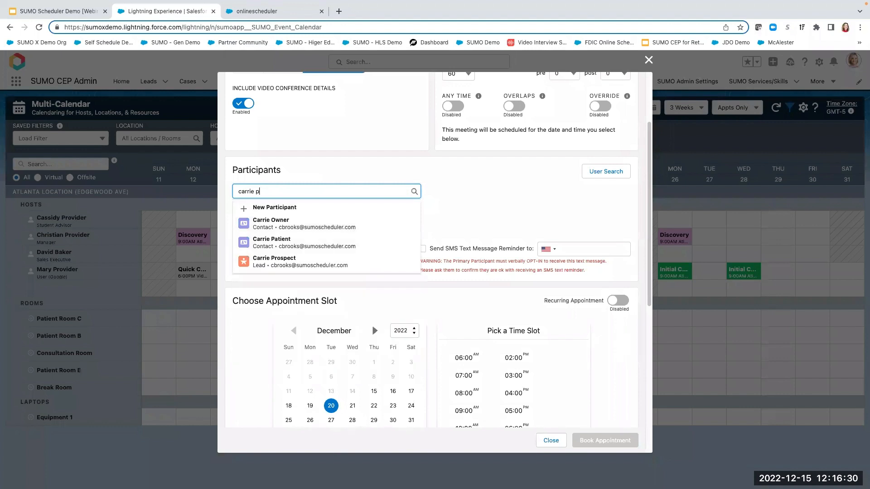
left_click(272, 240)
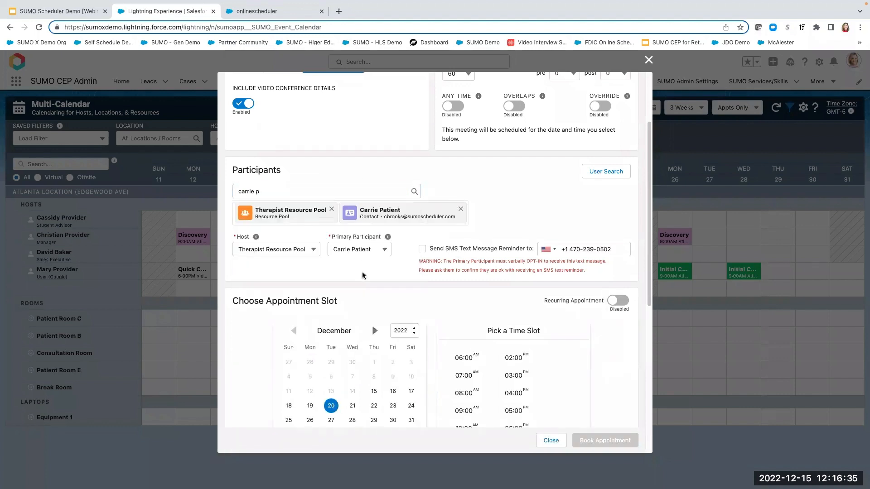
Make the appointment recurring, repeating weekly on Monday and Wednesday every 1 week.
scroll(410, 284, "down", 3)
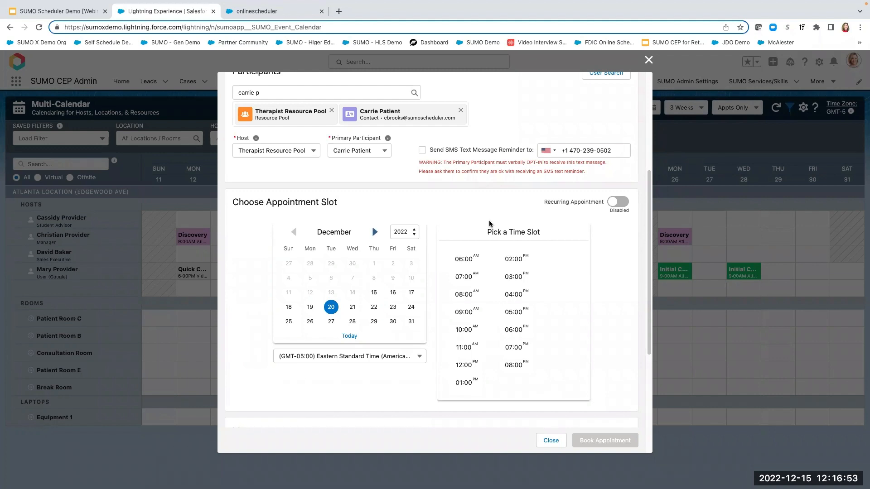
left_click(615, 204)
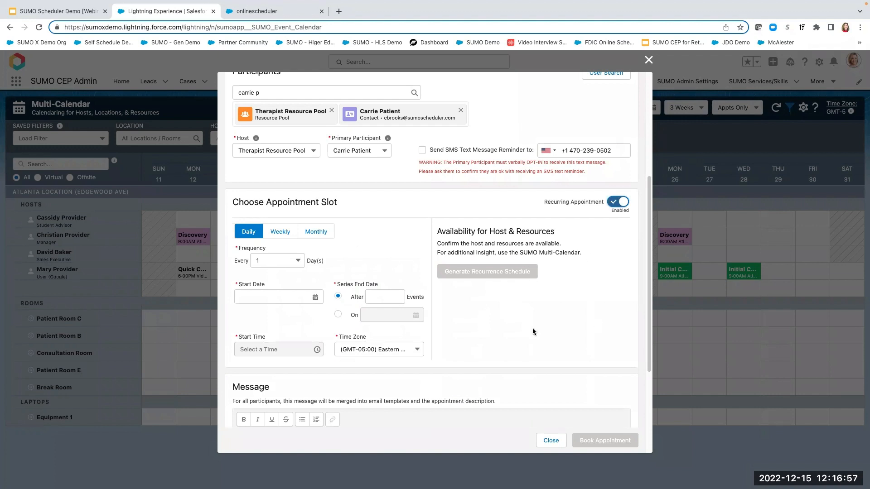
left_click(279, 233)
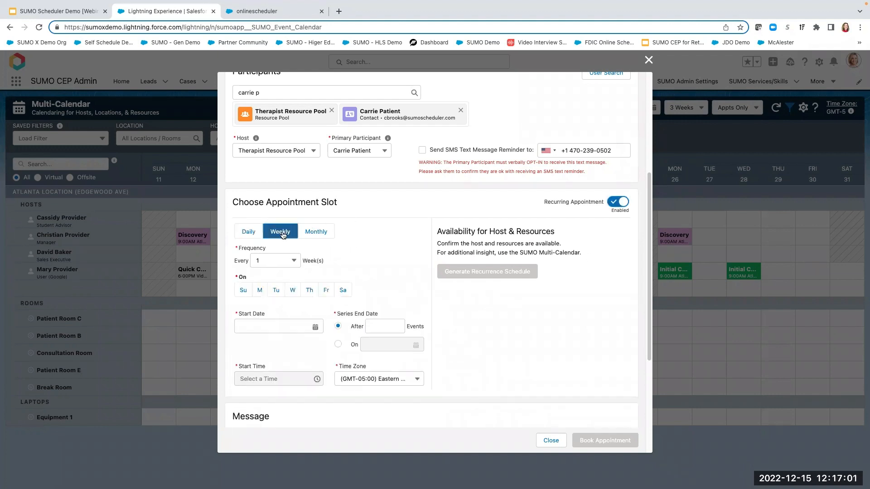
left_click(261, 290)
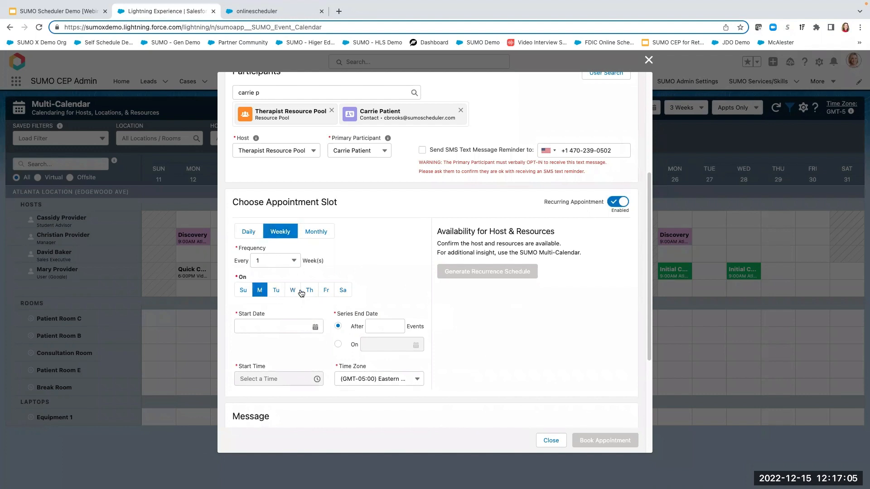
left_click(293, 290)
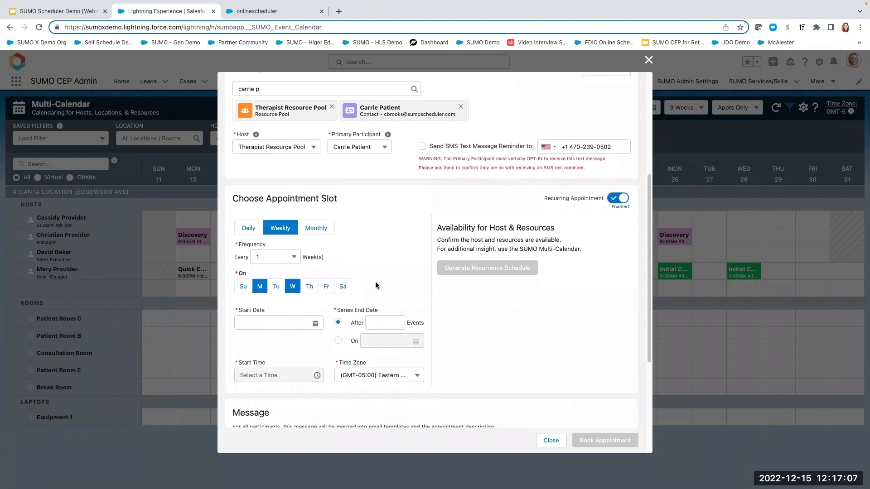
scroll(376, 285, "down", 2)
left_click(294, 214)
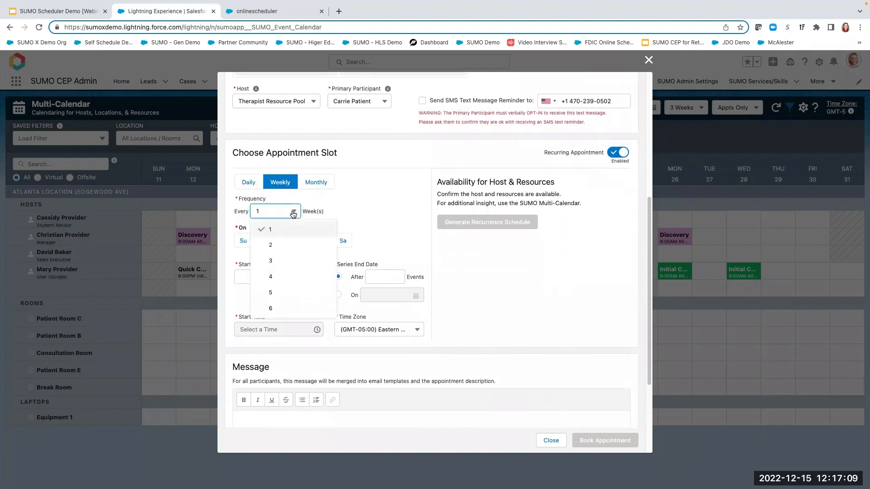
left_click(394, 206)
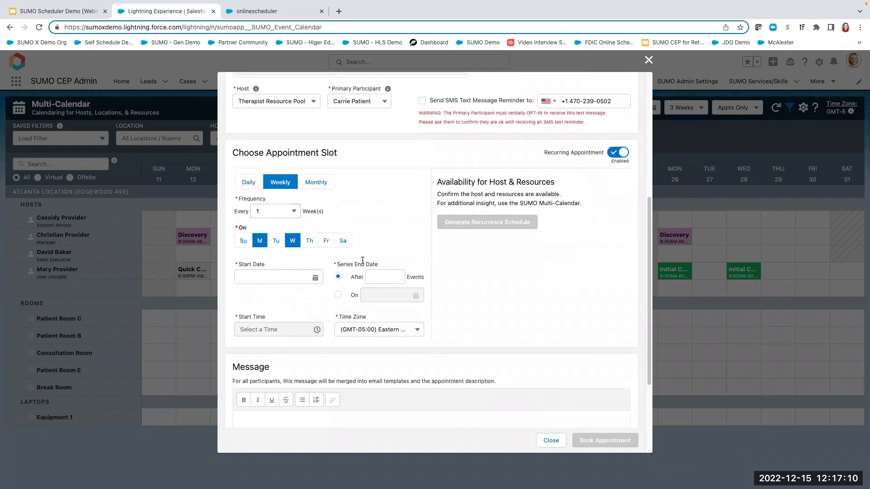
Set the series to start on Dec 19, 2022 and end after 6 events.
left_click(281, 277)
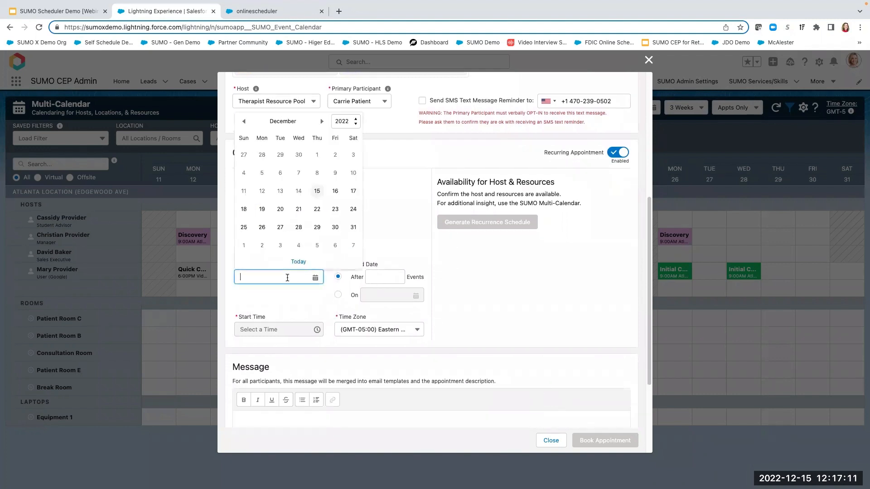
left_click(261, 209)
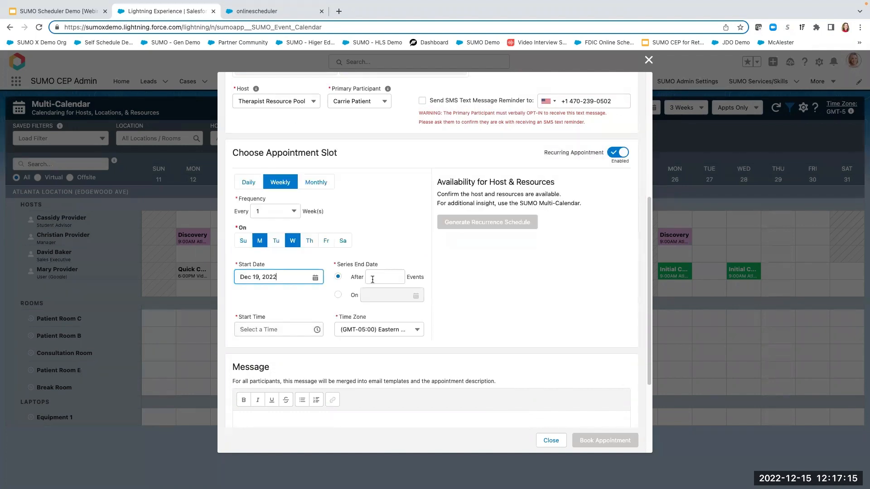
left_click(383, 278)
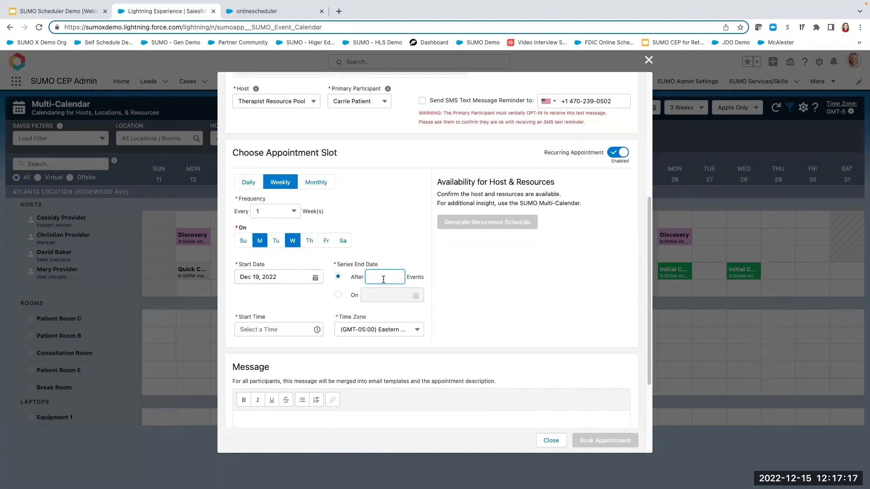
left_click(338, 295)
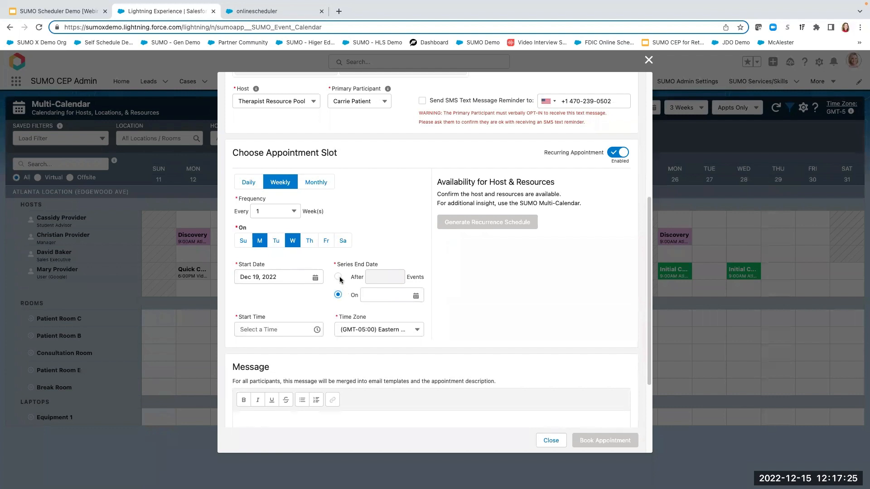
left_click(339, 277)
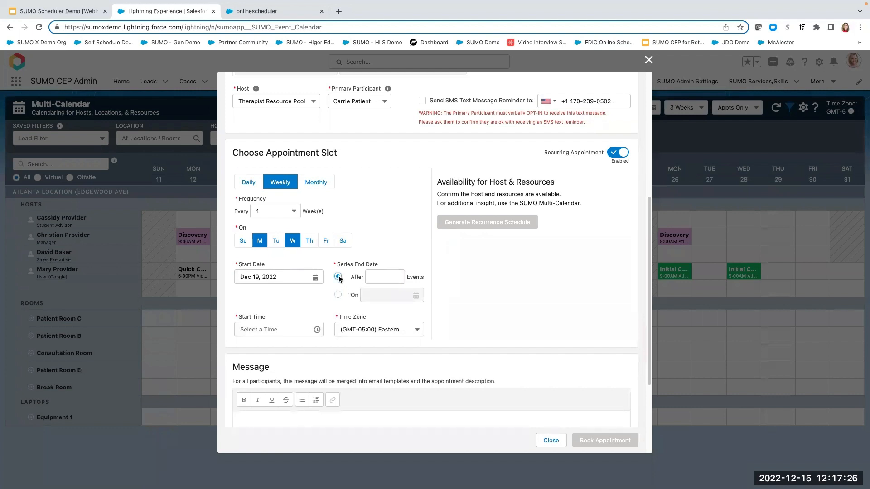
left_click(378, 277)
type("6")
Set the series start time to 10:00 AM and generate the recurrence schedule to check host and resource availability.
left_click(270, 330)
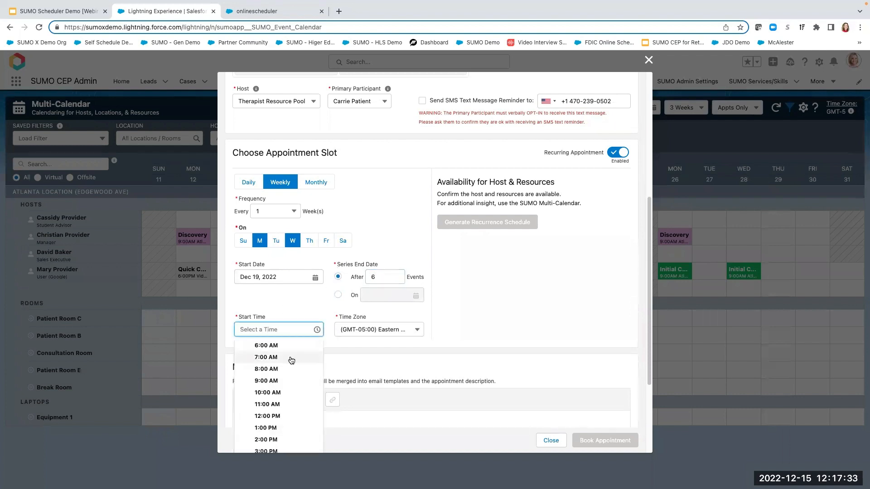
left_click(291, 392)
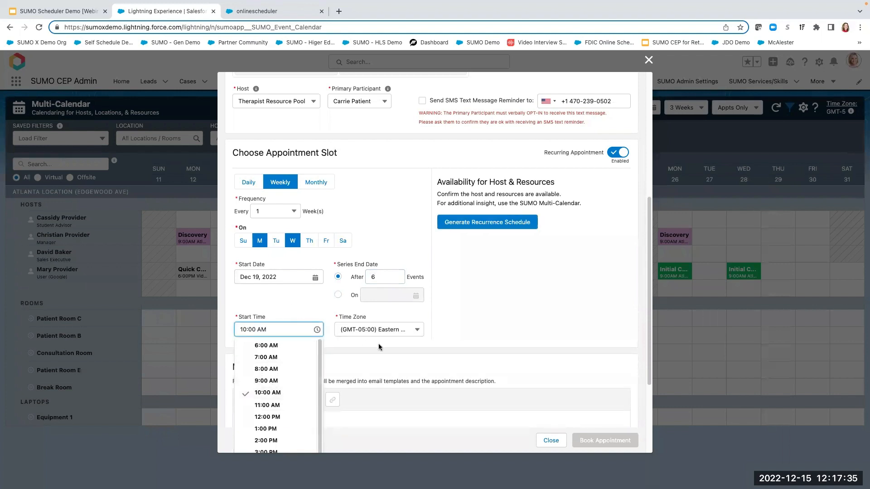
left_click(453, 365)
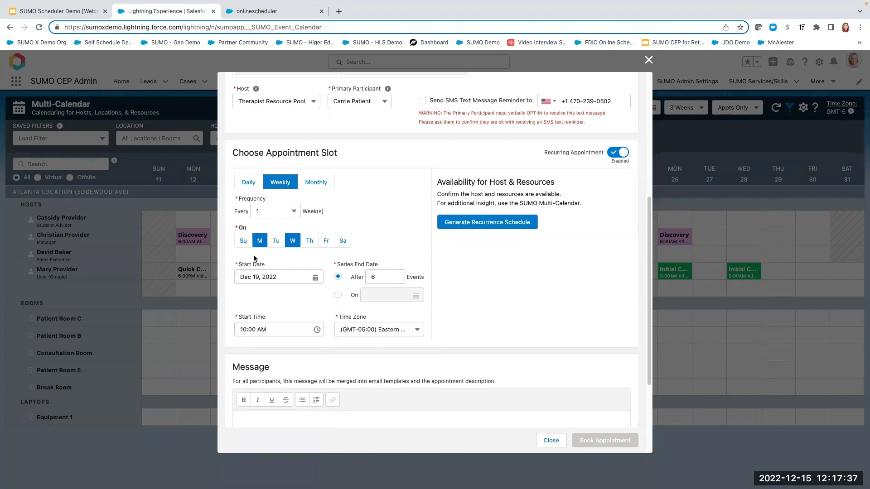
left_click(491, 226)
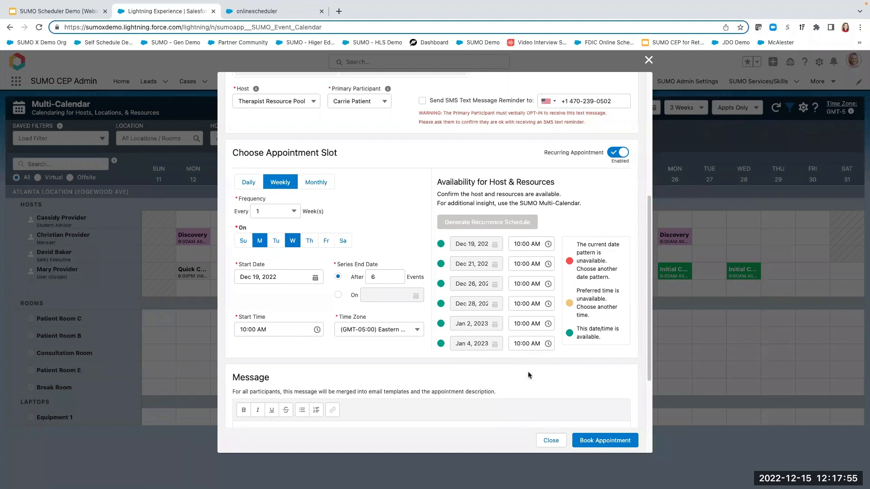
Add the message "Please join 5 minutes early" to the recurring appointment and book it.
scroll(521, 383, "down", 1)
scroll(521, 387, "down", 2)
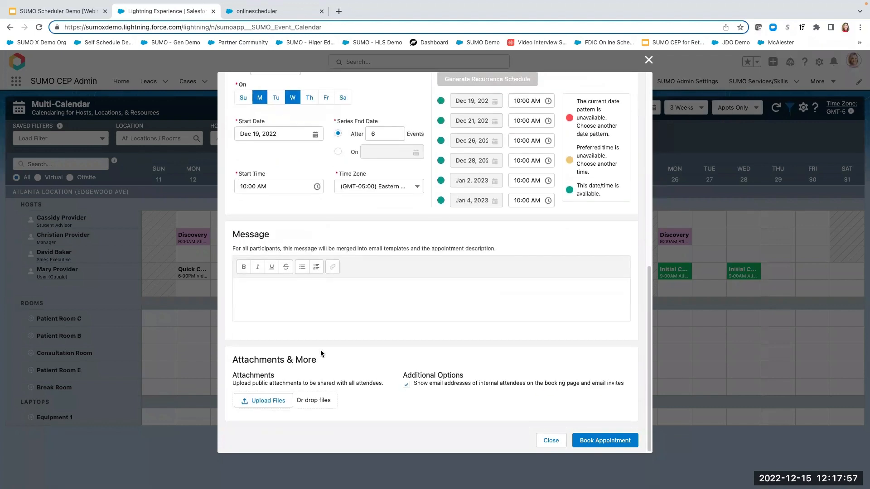
left_click(275, 288)
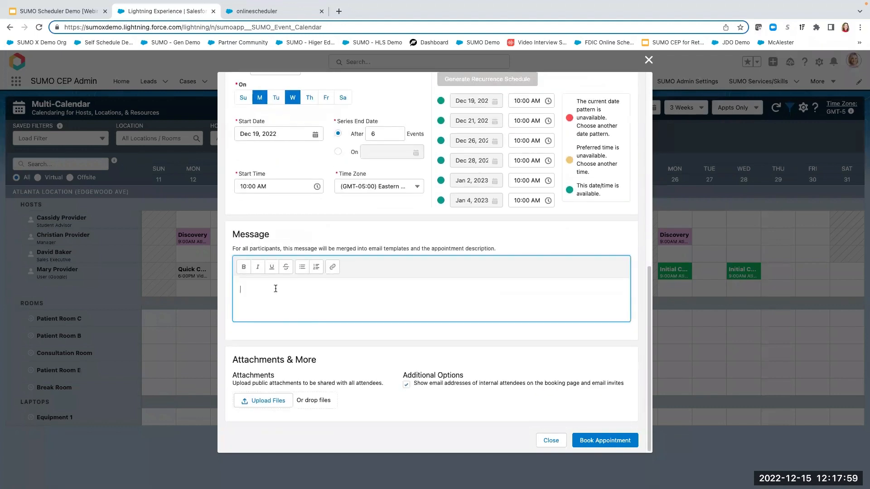
type("Please join 5 minutes early")
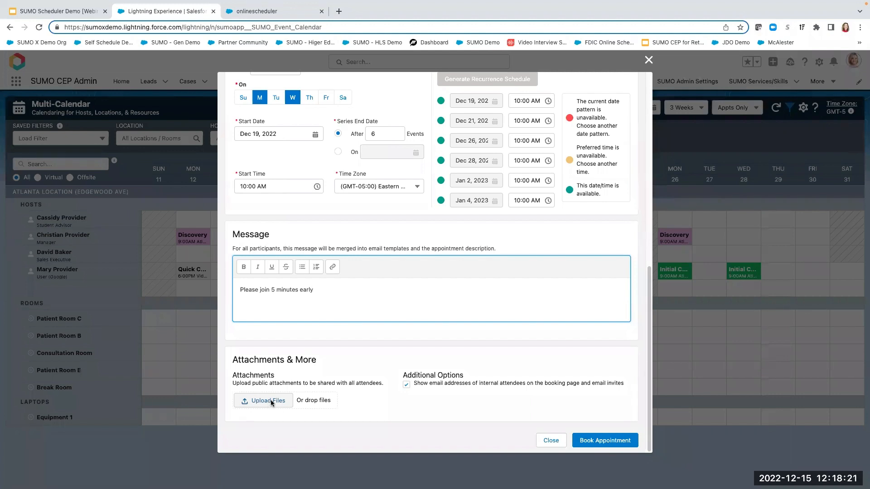
left_click(593, 442)
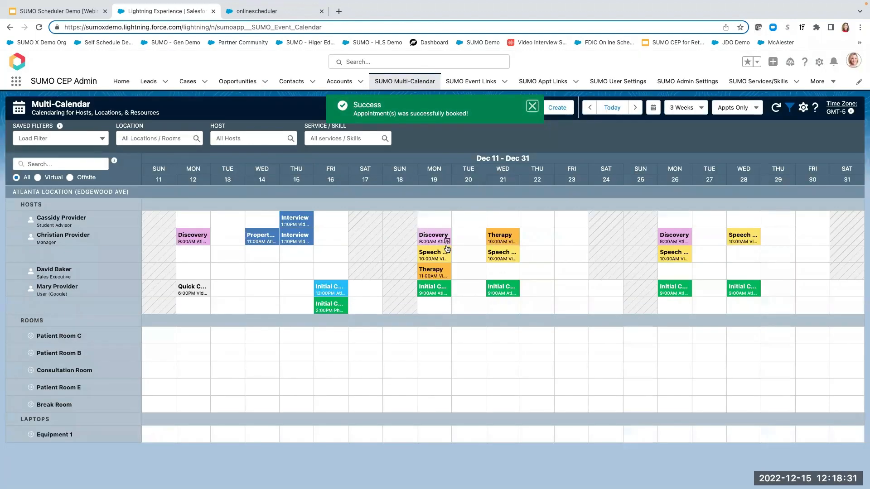
Open the Dec 21 Speech Therapy appointment on the calendar for editing, limited to this appointment of the series.
mouse_move(430, 256)
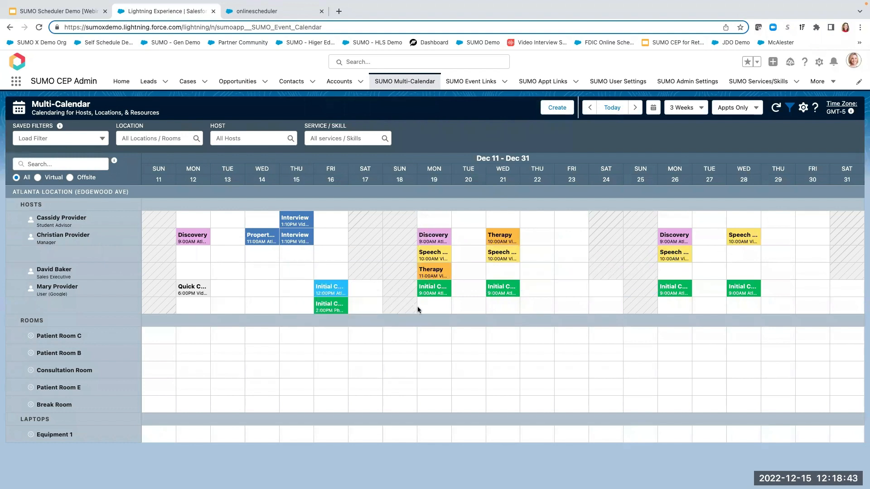
mouse_move(497, 258)
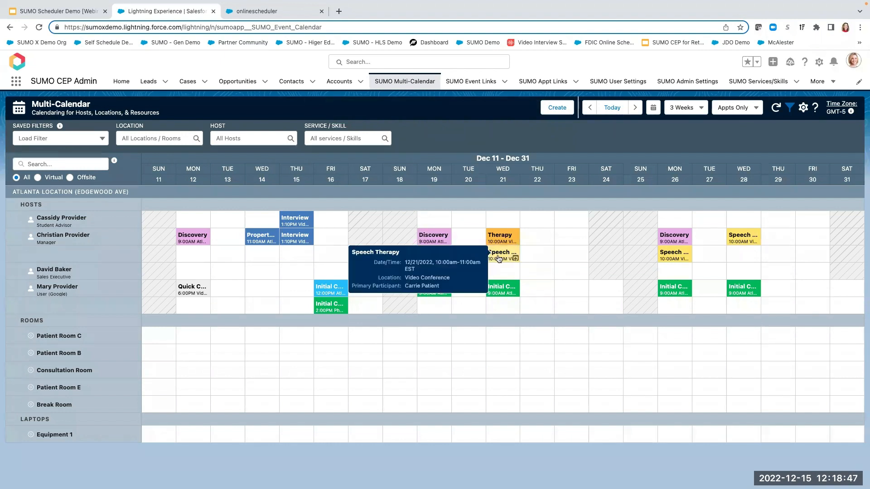
left_click(498, 259)
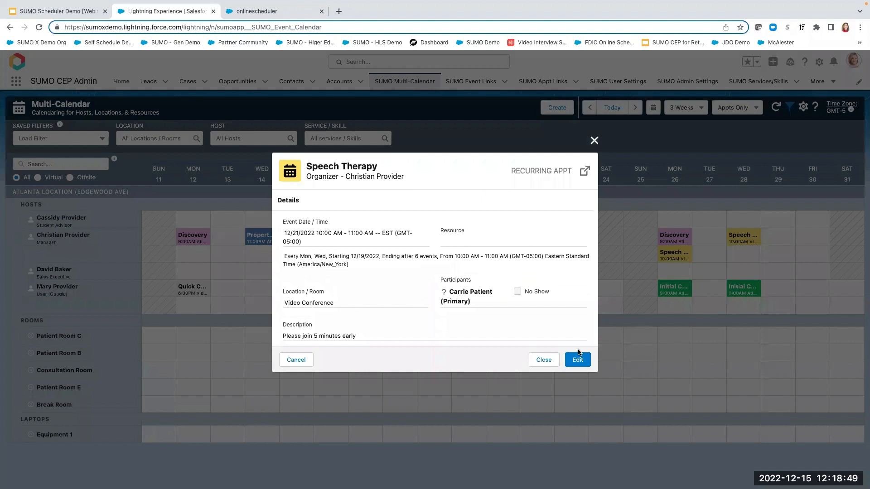
left_click(584, 363)
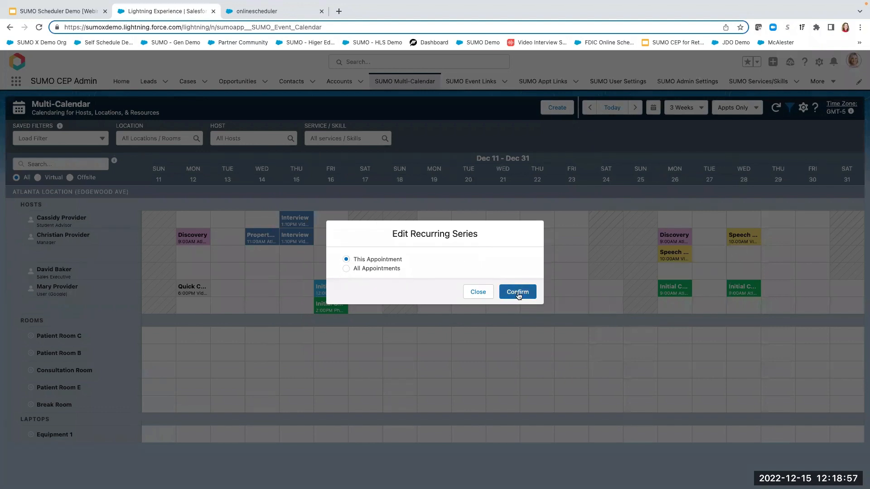
left_click(518, 292)
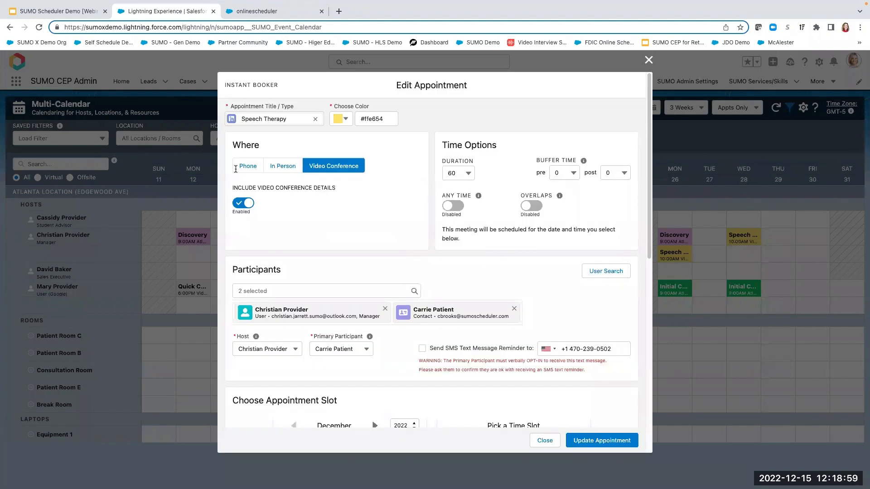
Move the Dec 21 appointment to the 11:00 AM slot and save the update without emailing the attendees.
scroll(311, 255, "down", 2)
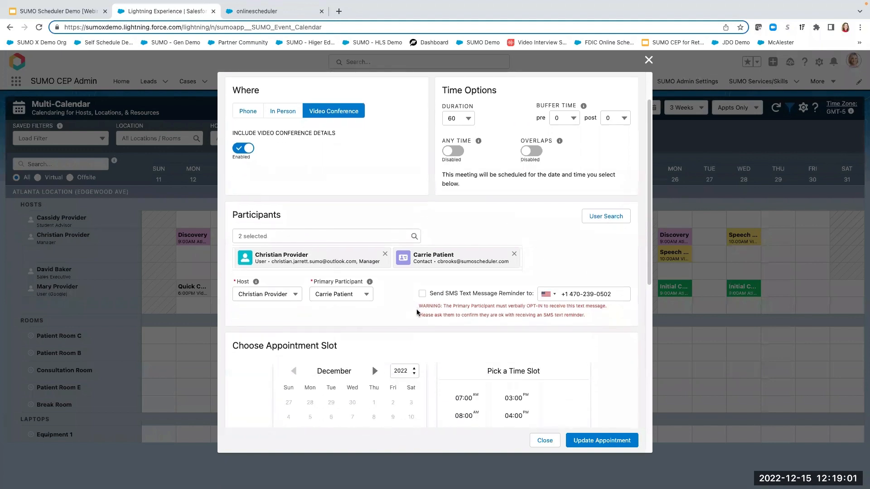
scroll(416, 310, "down", 1)
scroll(417, 312, "down", 2)
left_click(464, 340)
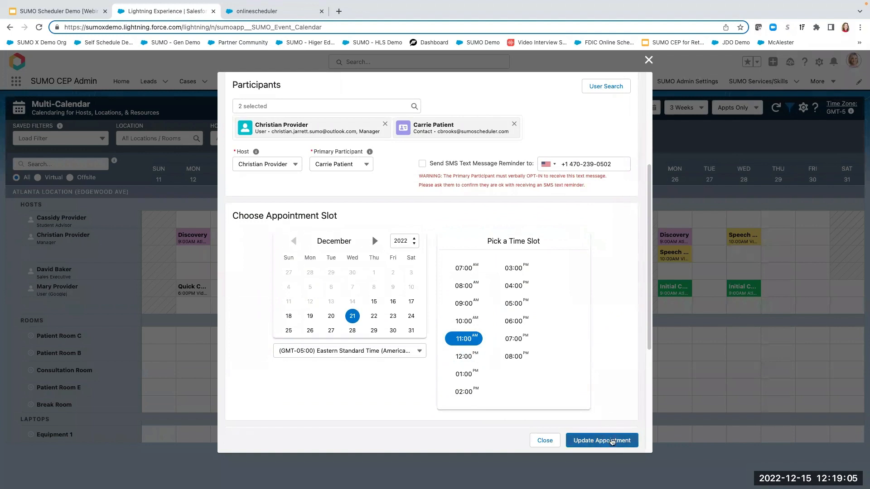
left_click(607, 441)
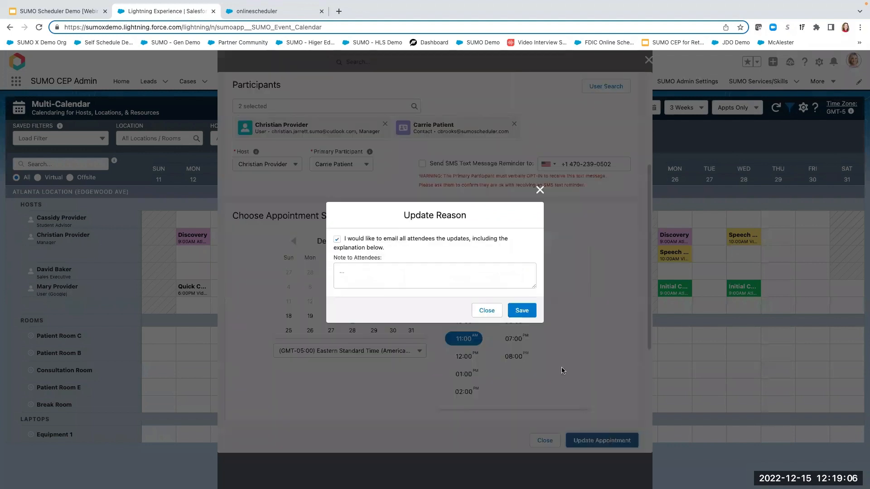
left_click(337, 239)
left_click(523, 312)
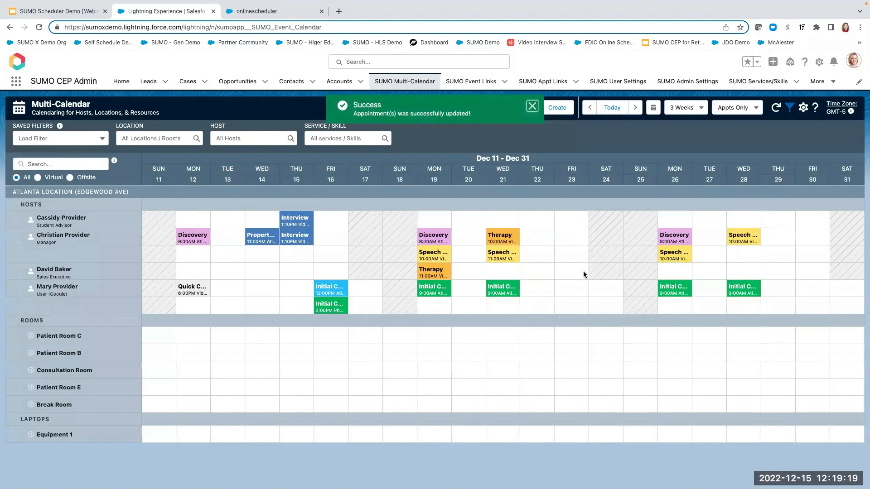
Search Salesforce for the patient by name and open the matching contact record.
mouse_move(504, 261)
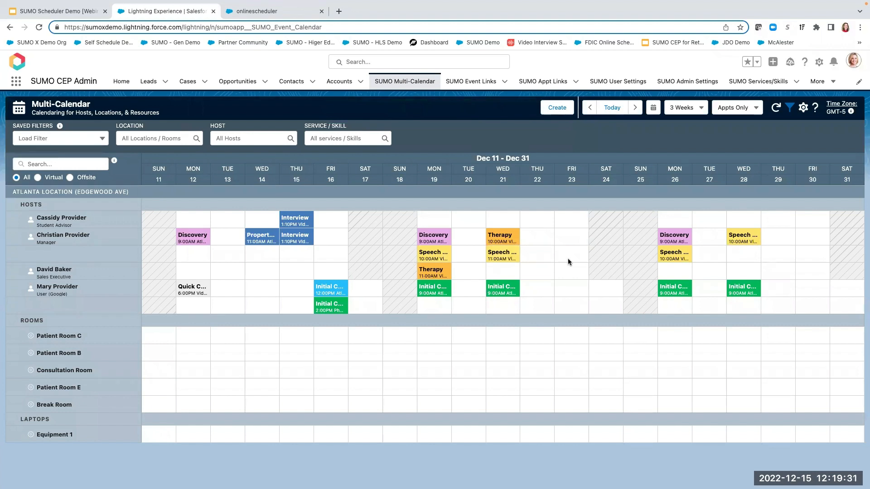
left_click(350, 60)
type("carr")
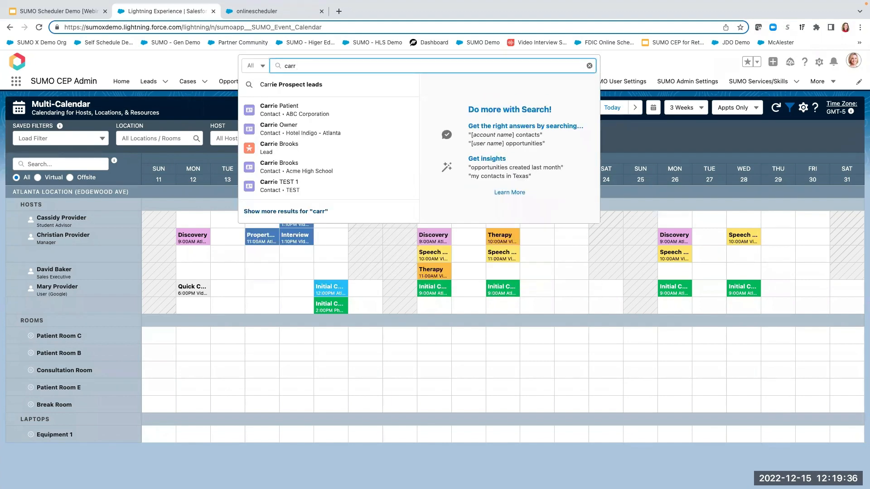
left_click(341, 106)
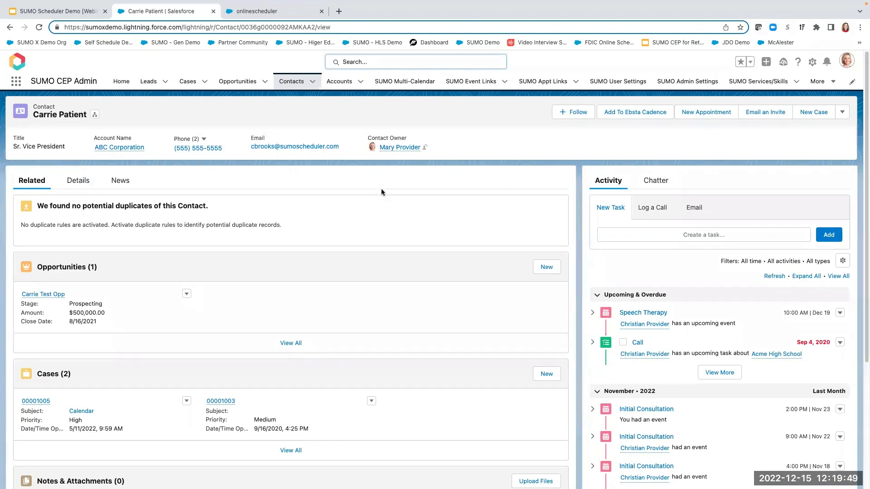
Start a new email invite from the patient's contact record with Speech Therapy as the appointment type.
left_click(766, 113)
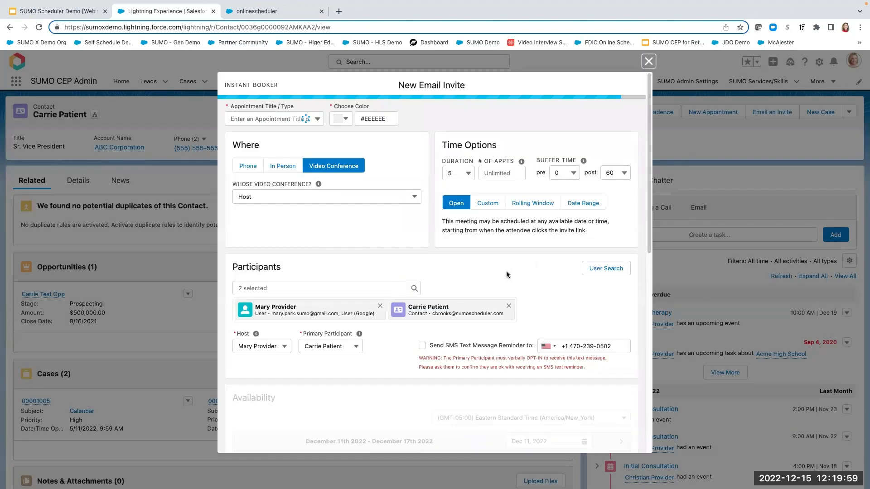
left_click(314, 119)
left_click(298, 205)
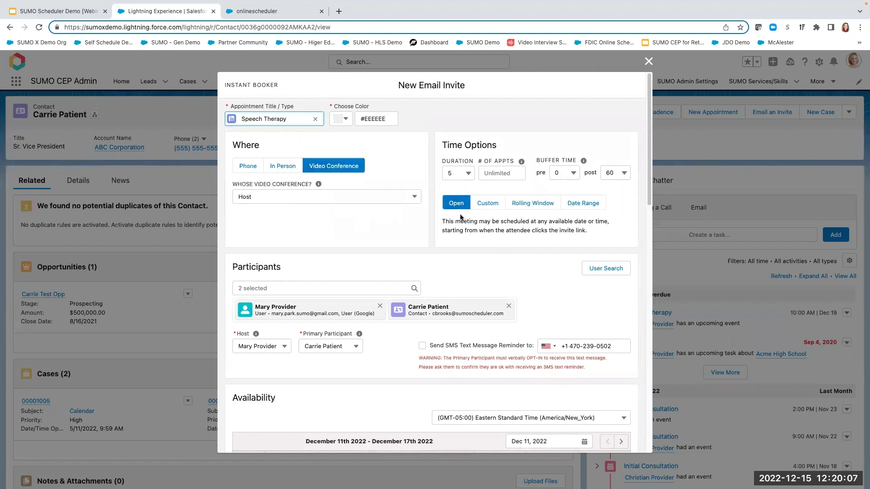
Offer availability by date range, starting Dec 21, 2022 and ending Dec 23, 2022.
left_click(575, 205)
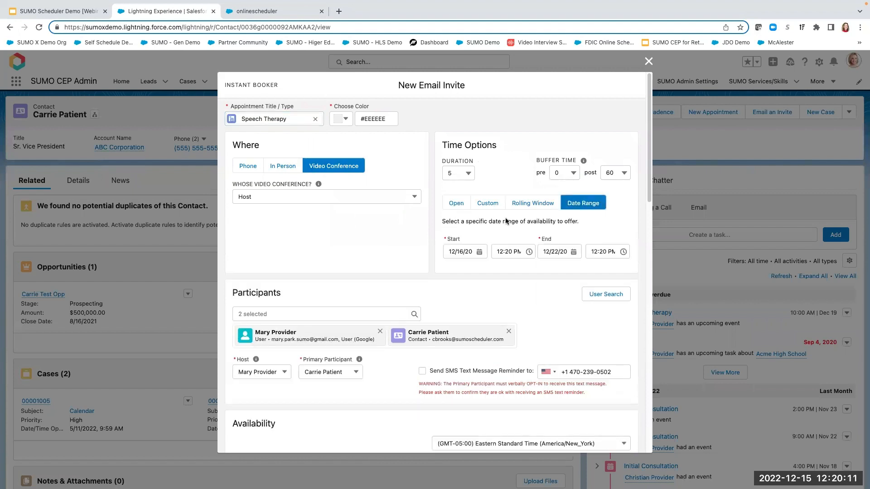
left_click(467, 251)
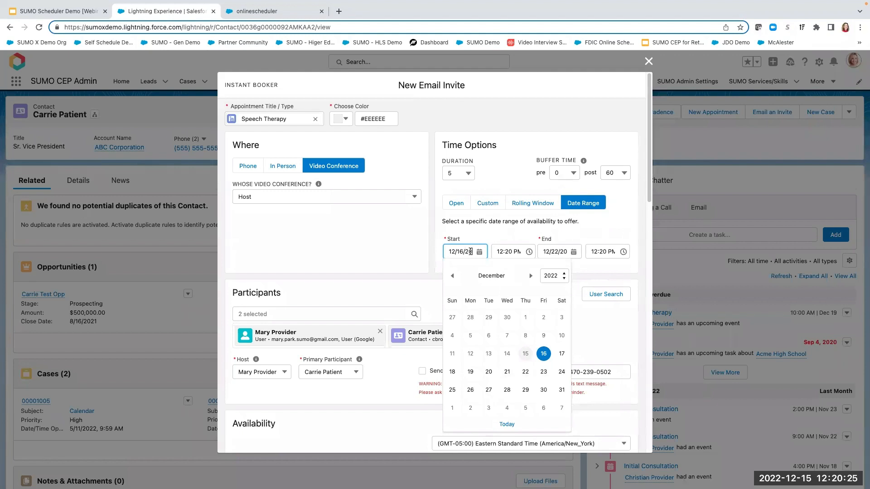
left_click(507, 372)
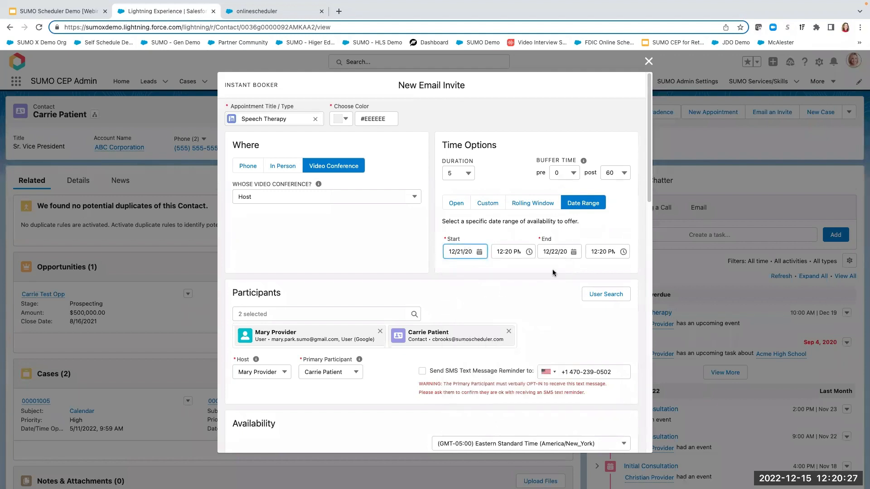
left_click(556, 251)
left_click(641, 376)
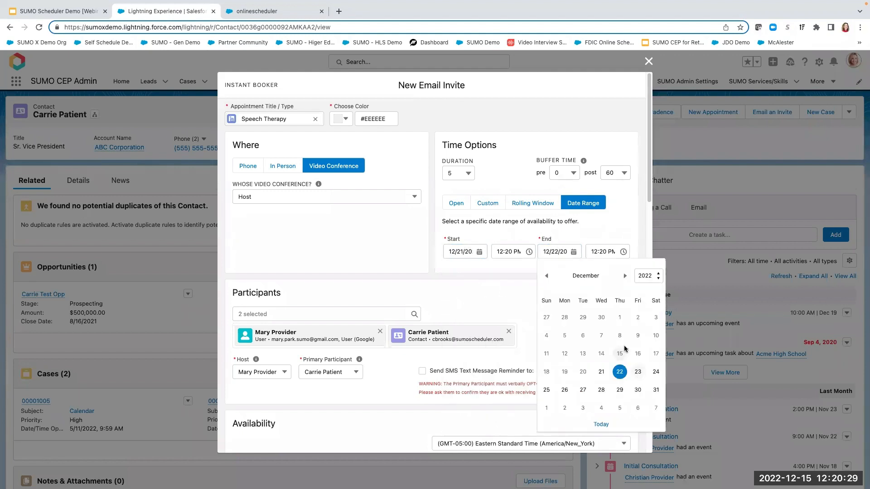
Set the date range's end time to 2:00 PM and its start time to 5:00 PM.
left_click(602, 252)
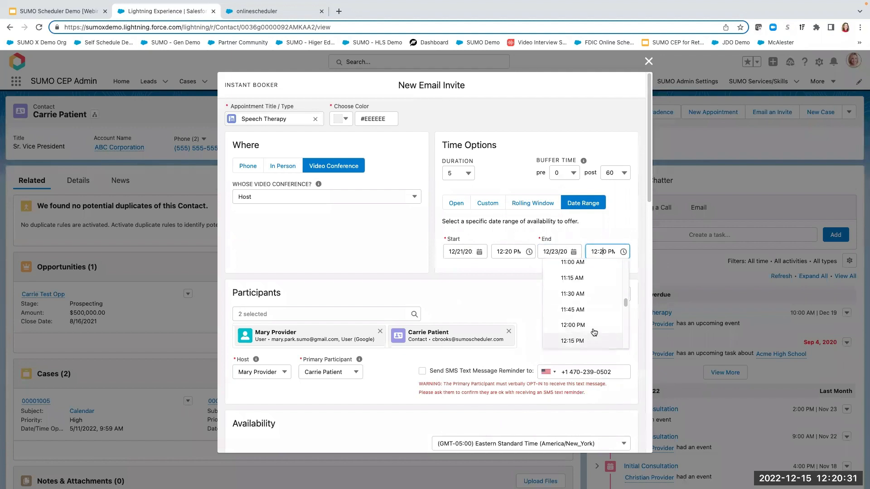
scroll(591, 335, "down", 3)
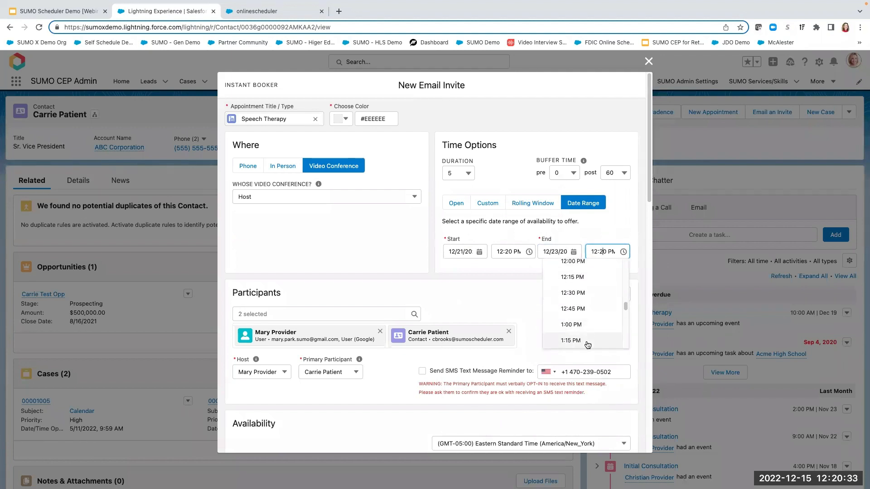
scroll(588, 348, "down", 3)
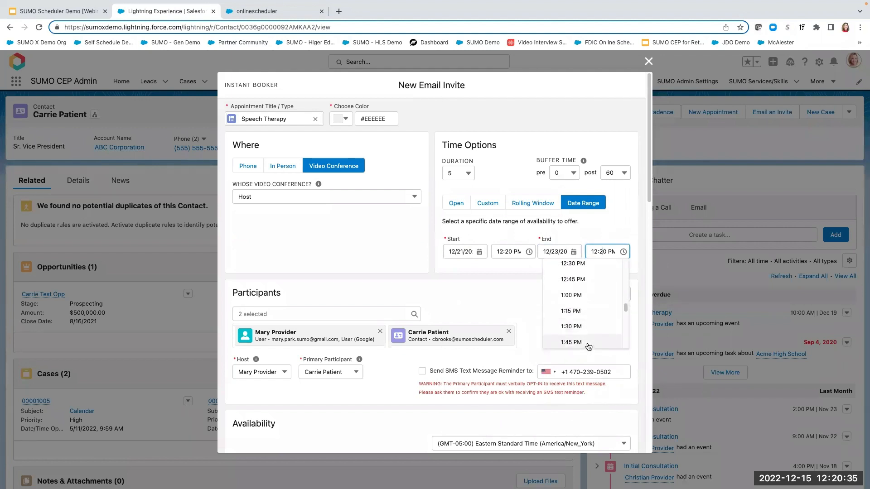
left_click(588, 343)
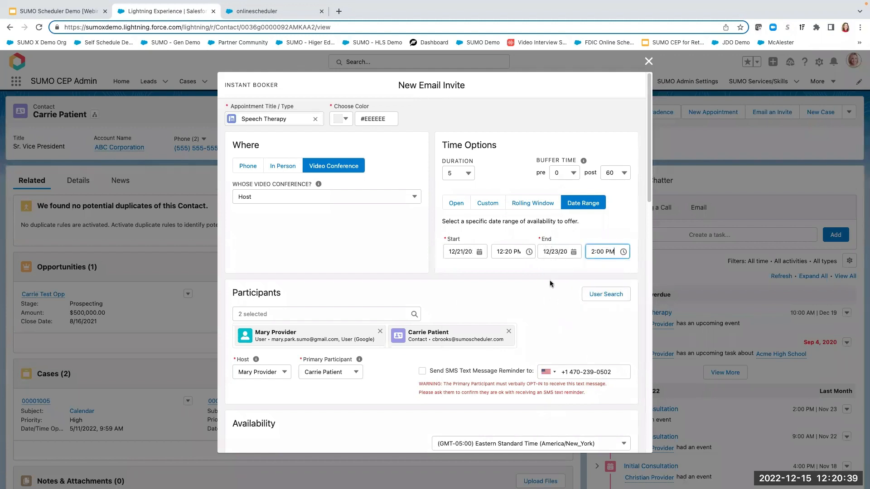
left_click(502, 252)
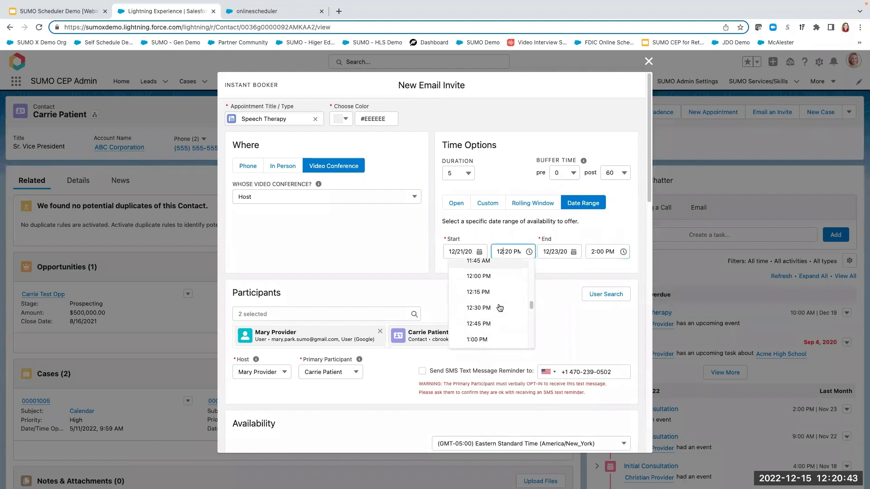
scroll(500, 308, "down", 3)
scroll(500, 308, "down", 4)
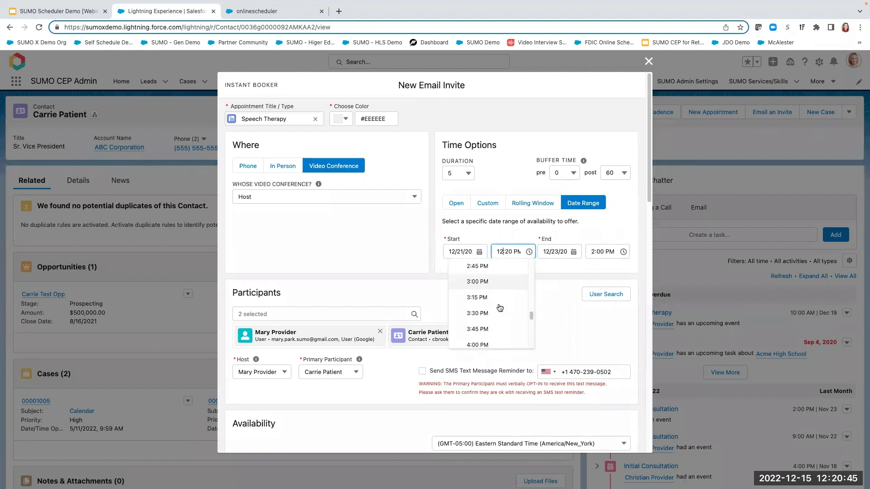
scroll(499, 307, "down", 4)
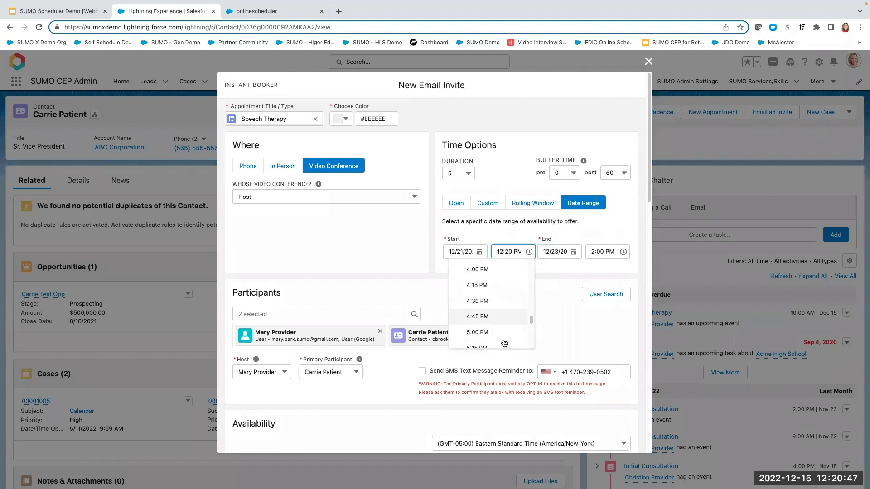
left_click(504, 336)
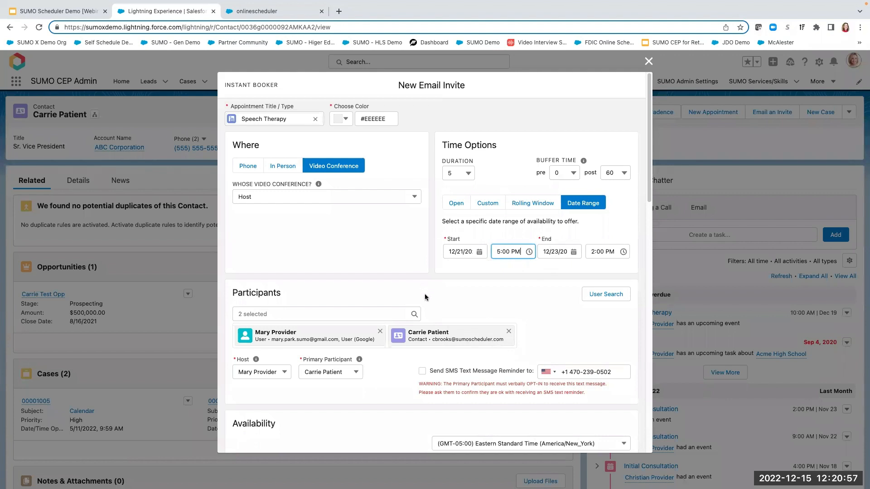
Replace the provider user in the invite's participants with the Therapist Resource Pool.
scroll(424, 295, "down", 3)
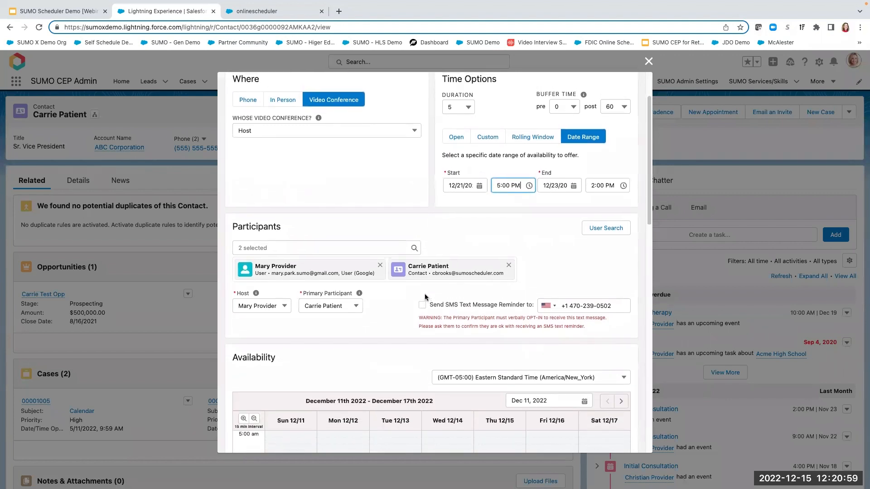
scroll(425, 297, "up", 2)
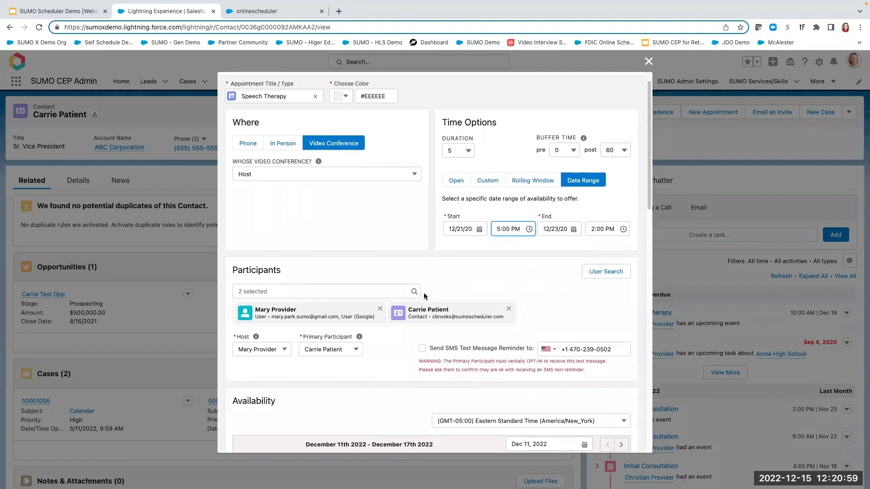
left_click(380, 309)
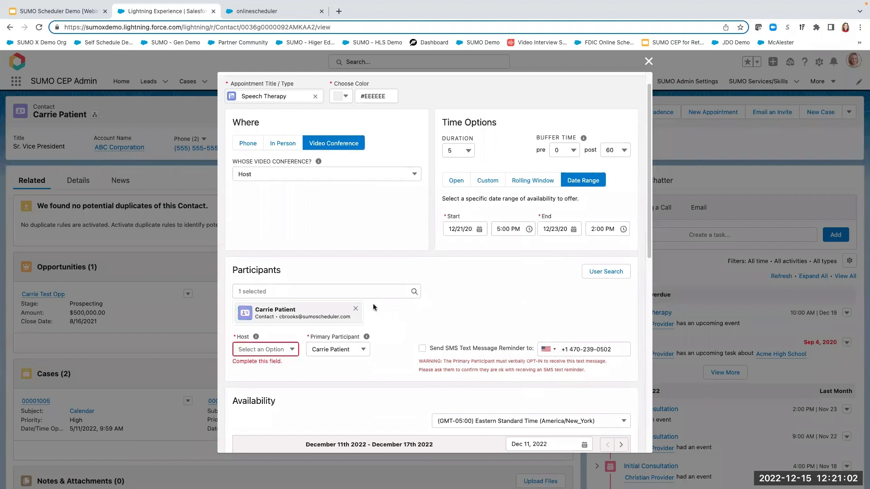
left_click(346, 293)
type("thera")
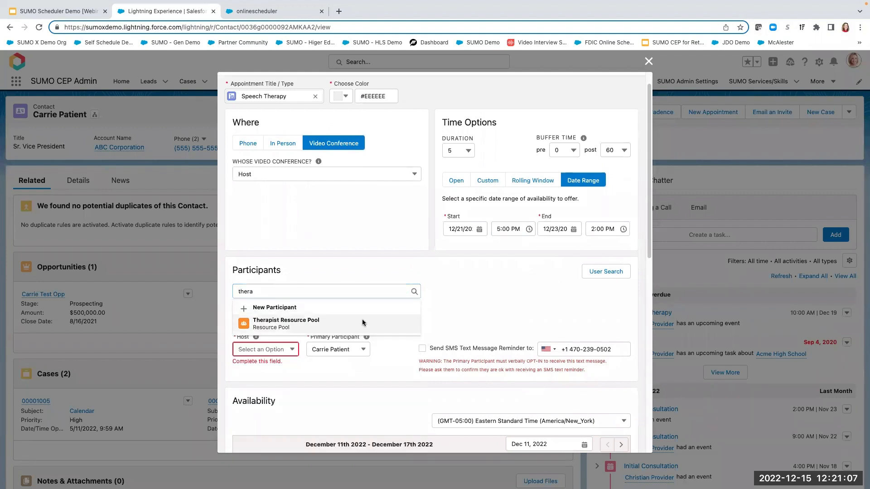
left_click(361, 321)
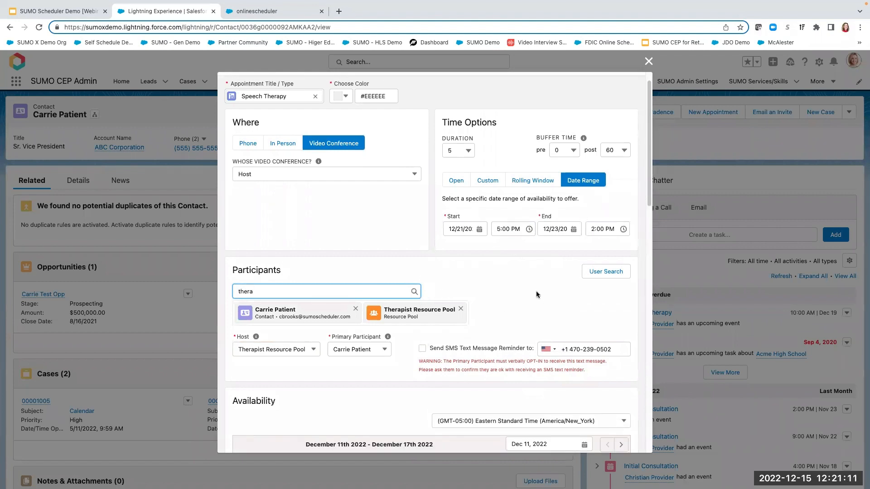
Save the Speech Therapy email invite link, leaving the message and attachments empty.
scroll(537, 291, "down", 5)
scroll(536, 291, "down", 10)
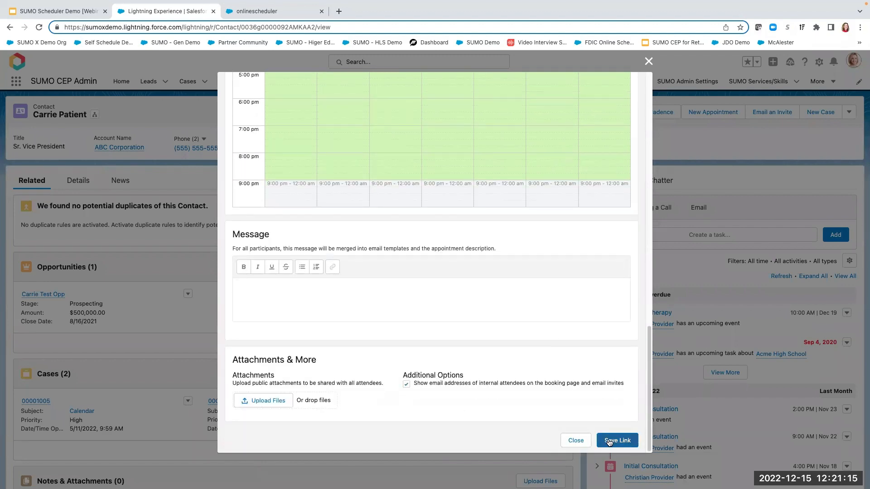
left_click(608, 441)
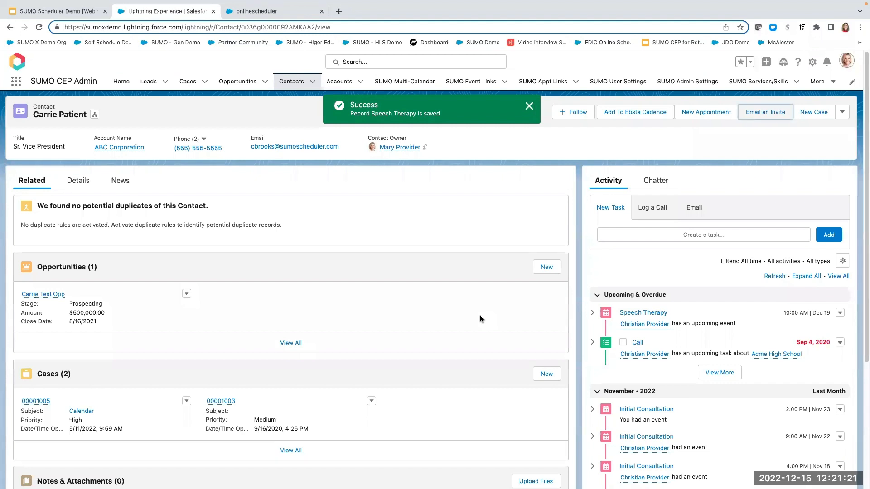
Switch to the public online scheduler page and choose Our Location as the consultation's meeting type.
left_click(260, 17)
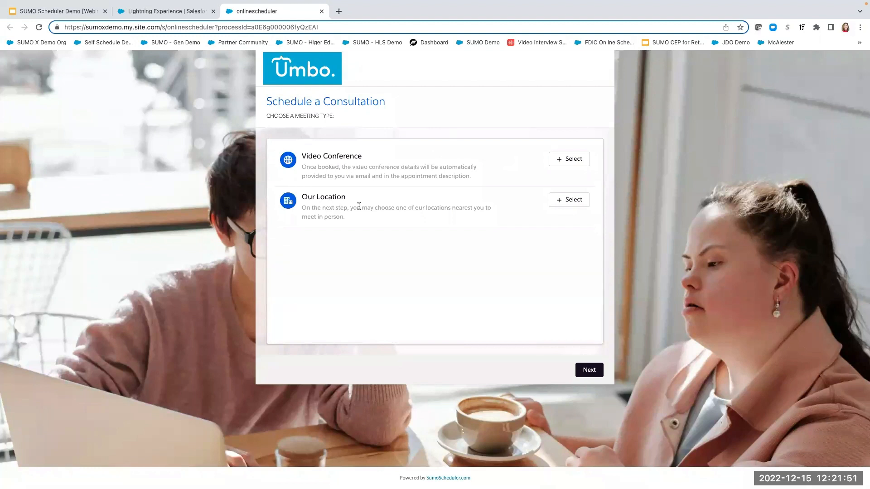
left_click(579, 203)
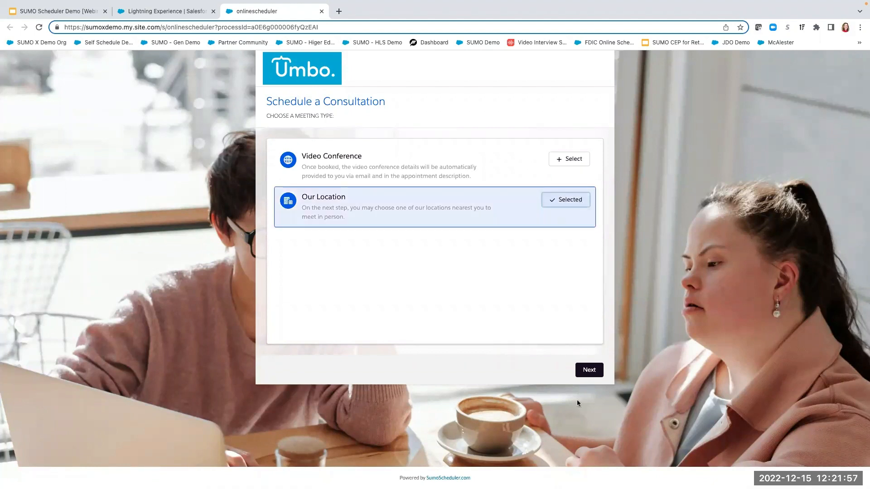
left_click(594, 372)
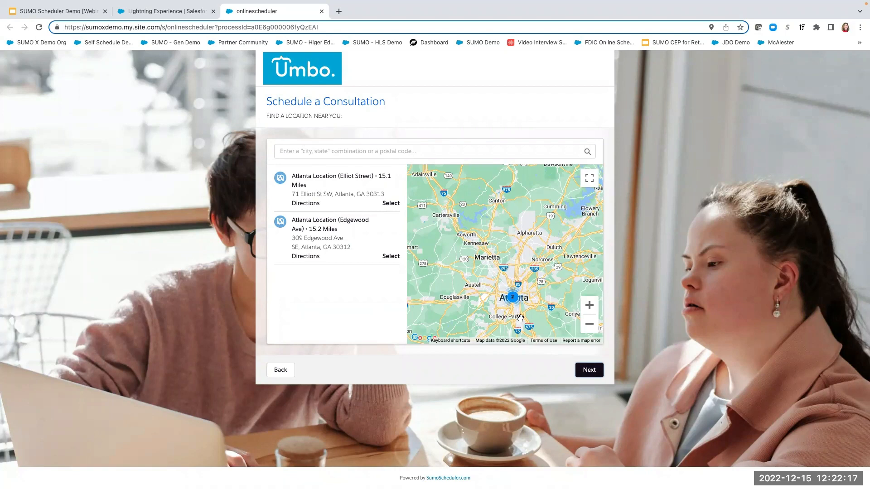
Zoom in on the Atlanta locations on the map and choose Atlanta Location (Elliot Street) for the consultation.
left_click(512, 297)
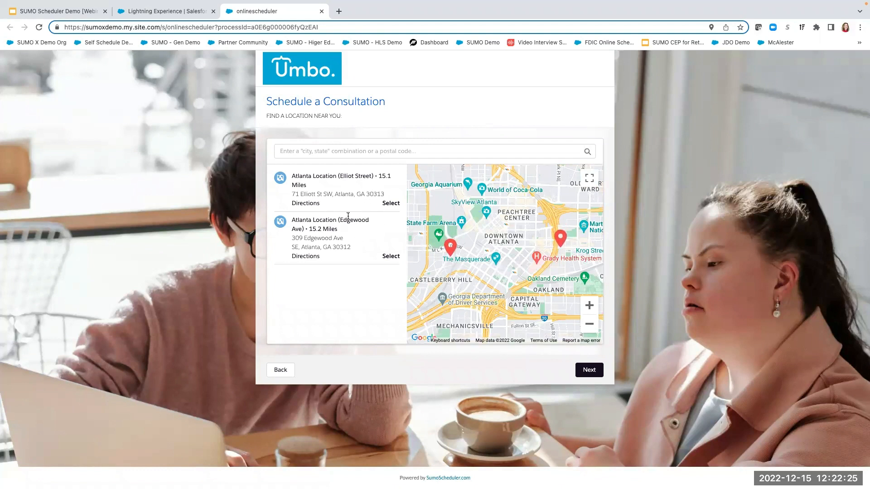
left_click(394, 206)
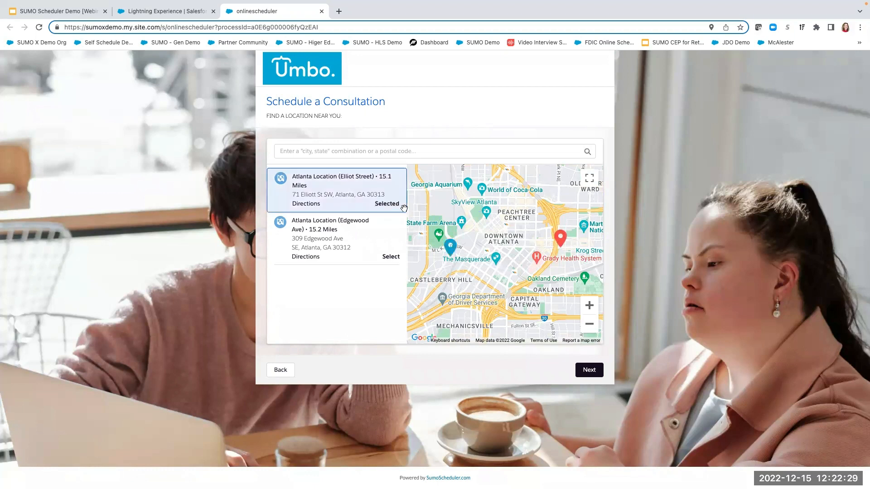
left_click(591, 373)
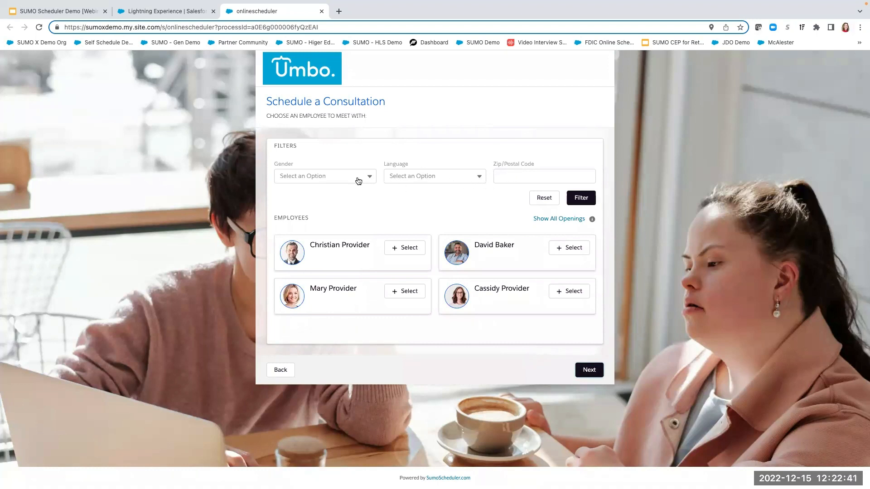
Filter the employees by Spanish language and continue with the second matching provider.
left_click(411, 181)
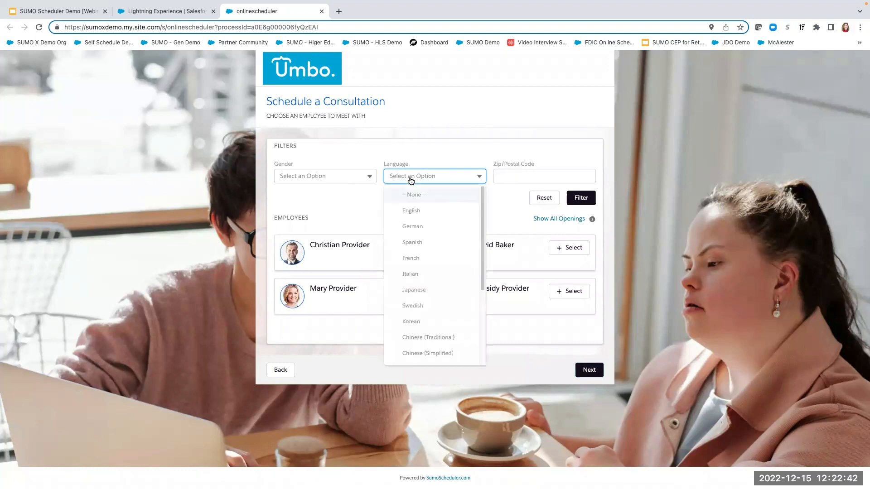
left_click(424, 242)
left_click(581, 200)
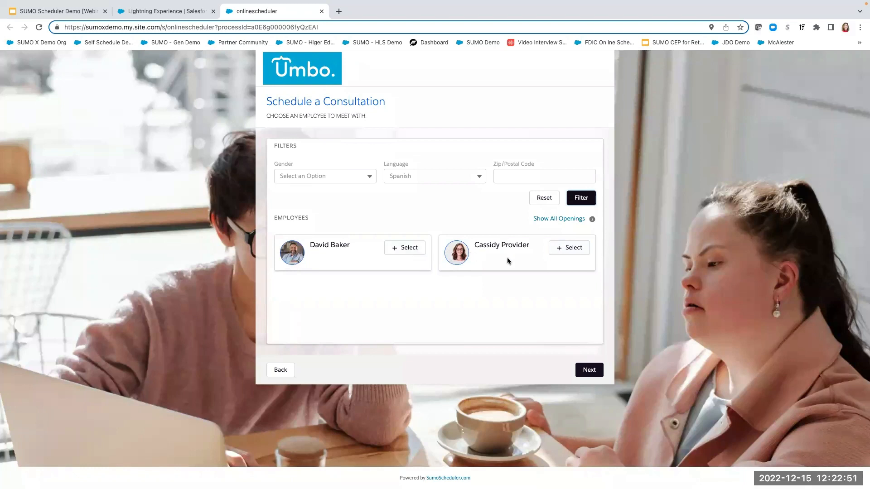
left_click(574, 251)
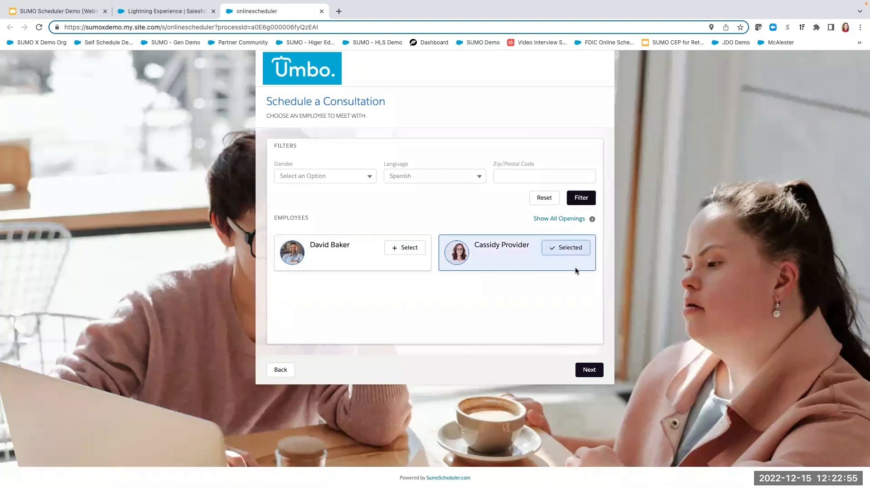
left_click(588, 372)
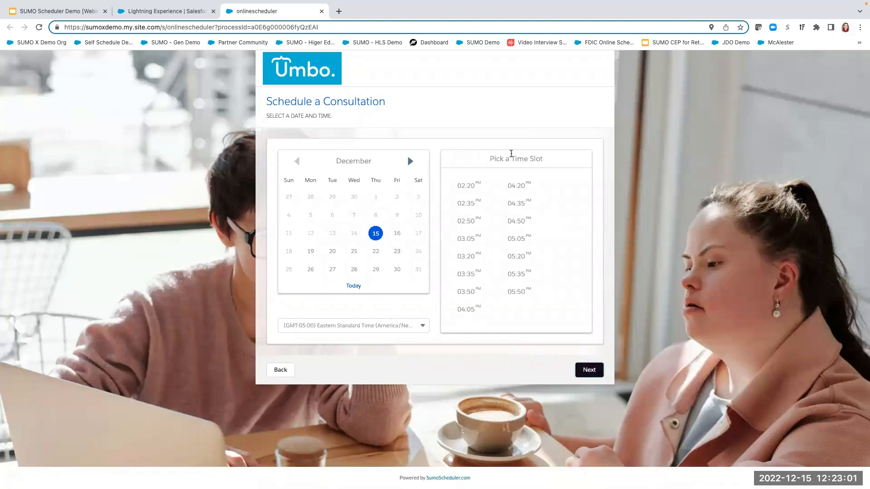
Choose the 4:05 PM slot on December 15 and continue without inviting others or adding a note.
left_click(467, 312)
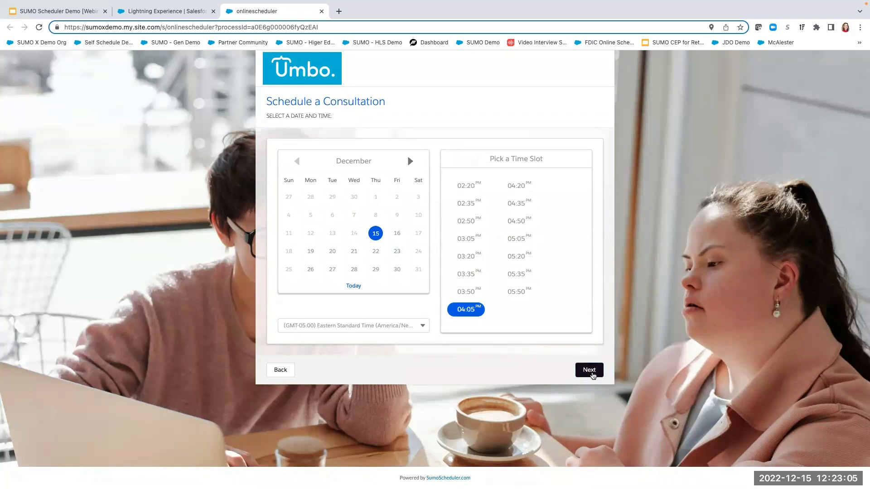
left_click(591, 374)
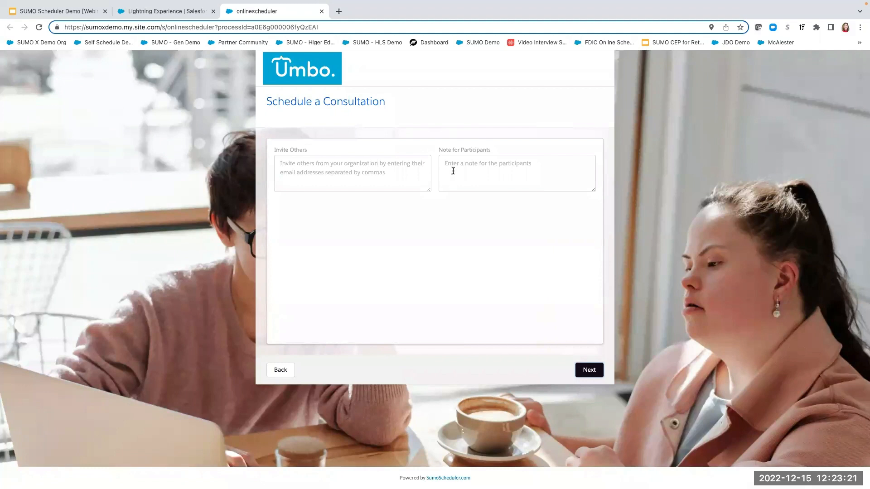
left_click(589, 370)
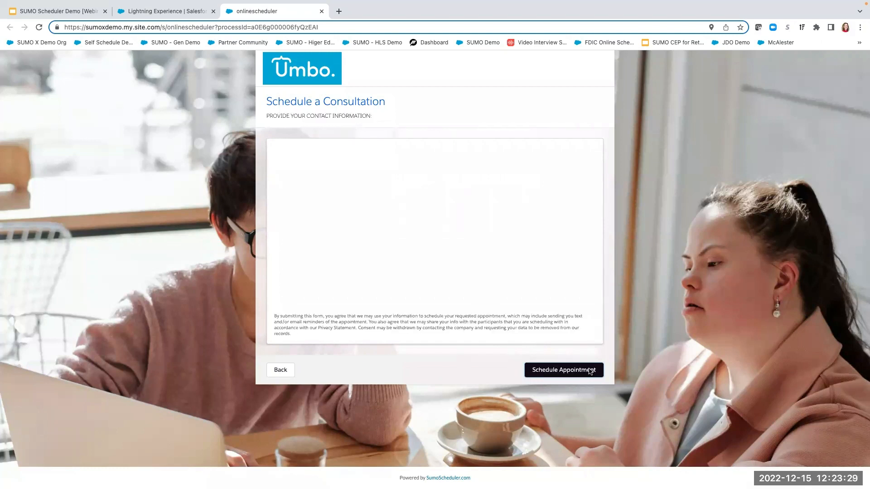
Fill in the first name, last name and email from a saved autofill profile, schedule the appointment, and review the booking confirmation.
left_click(305, 157)
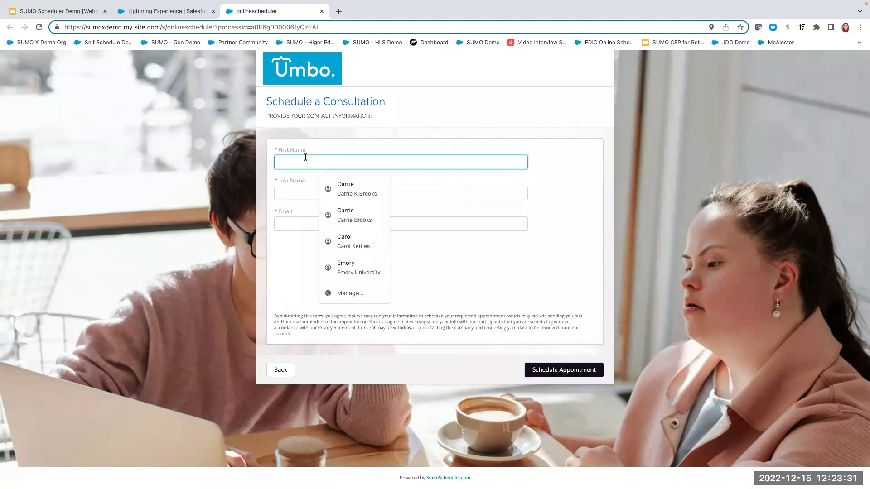
left_click(354, 217)
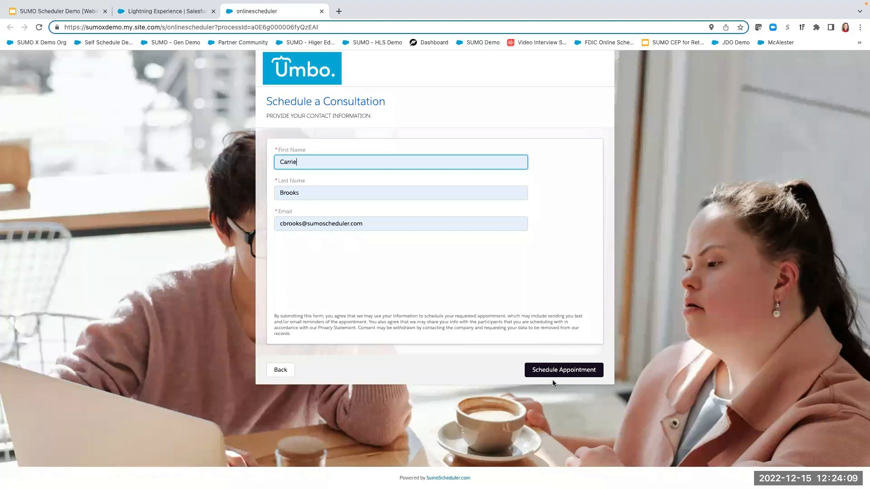
left_click(541, 370)
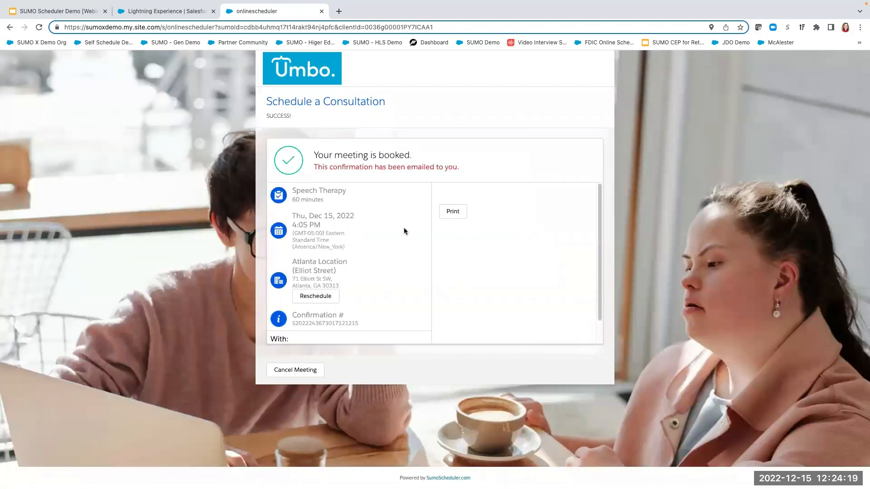
scroll(405, 232, "down", 1)
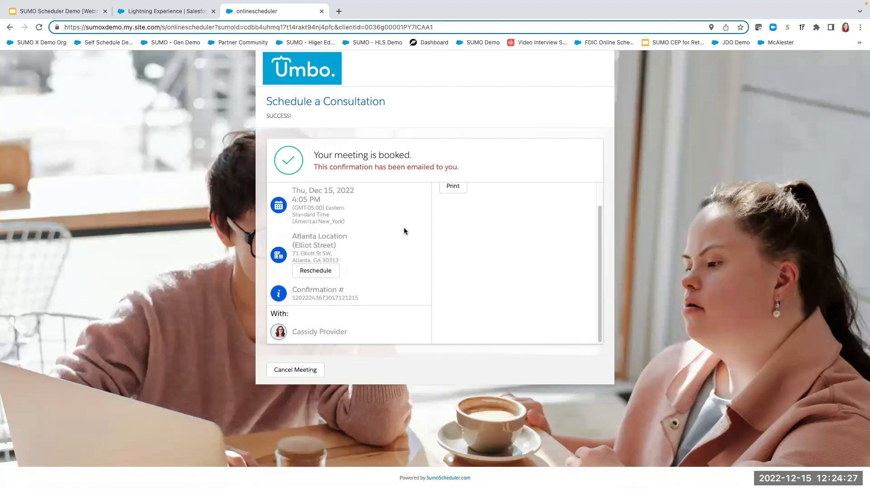
scroll(403, 230, "up", 1)
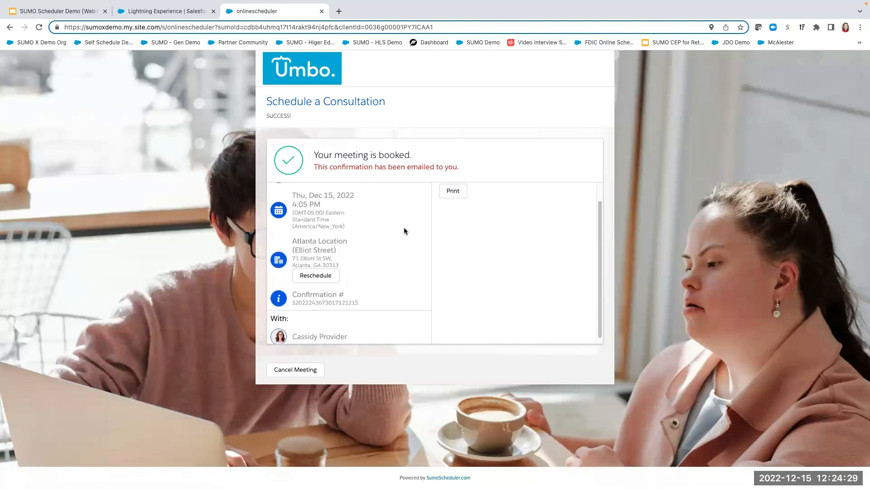
Return to the patient's contact record in Salesforce and expand the upcoming activities to review the scheduled events.
left_click(161, 11)
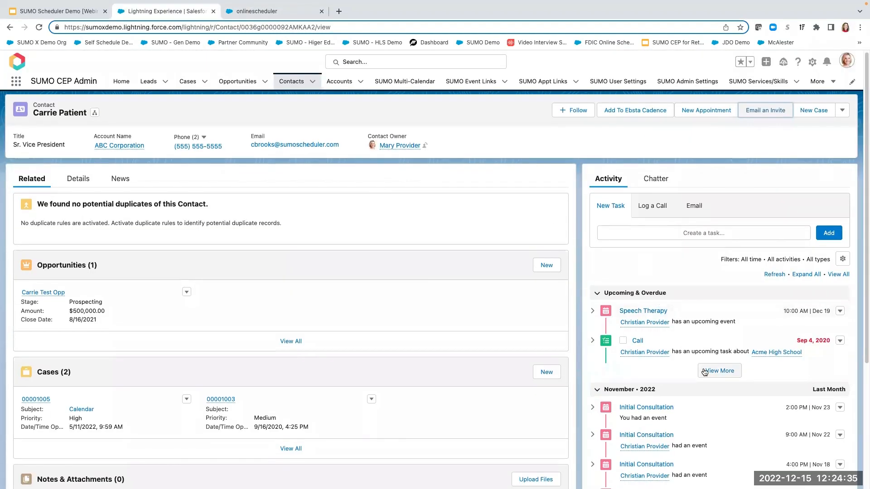
left_click(720, 373)
scroll(688, 365, "down", 2)
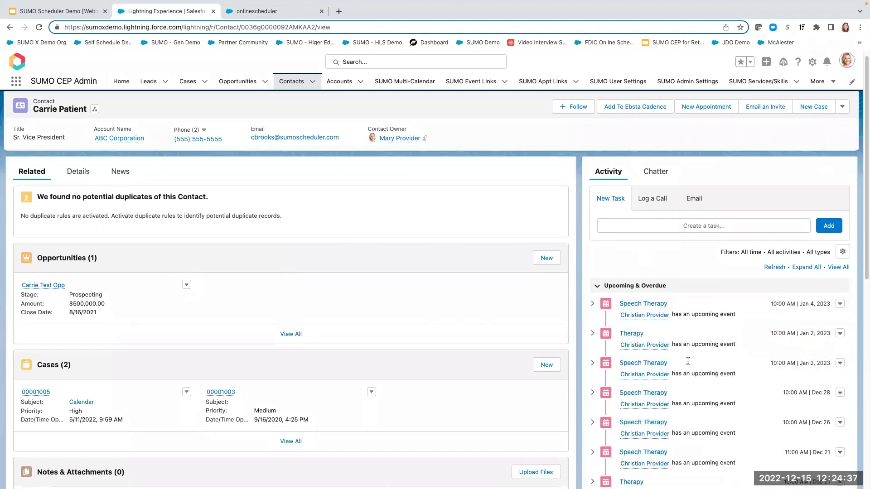
scroll(682, 361, "down", 1)
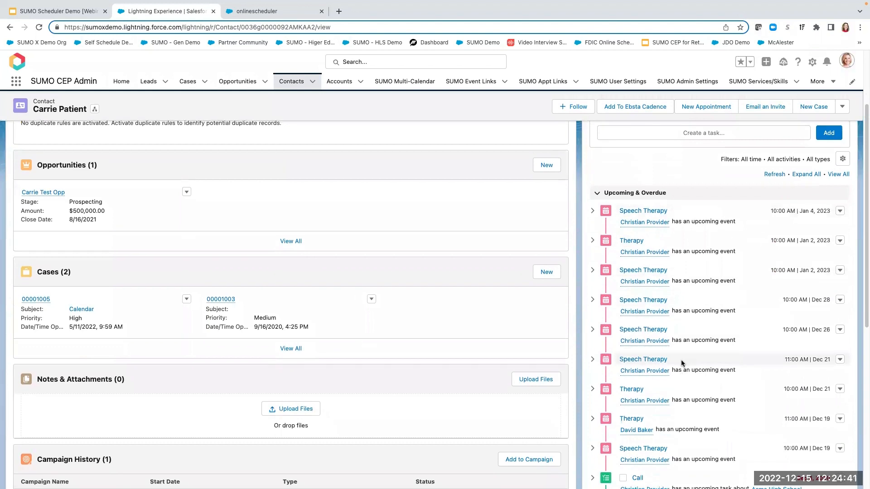
scroll(682, 362, "up", 3)
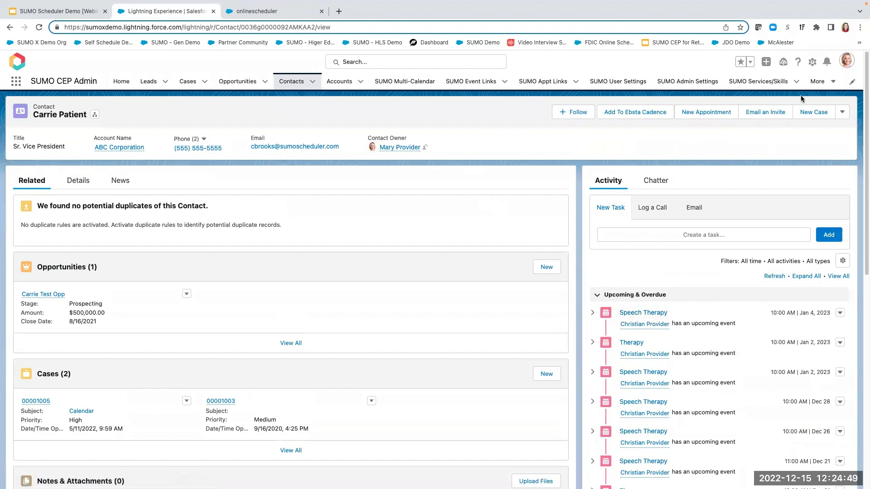
Open the Adoption Dashboard from the recent dashboards and examine the Appointment Source by Module chart.
left_click(826, 86)
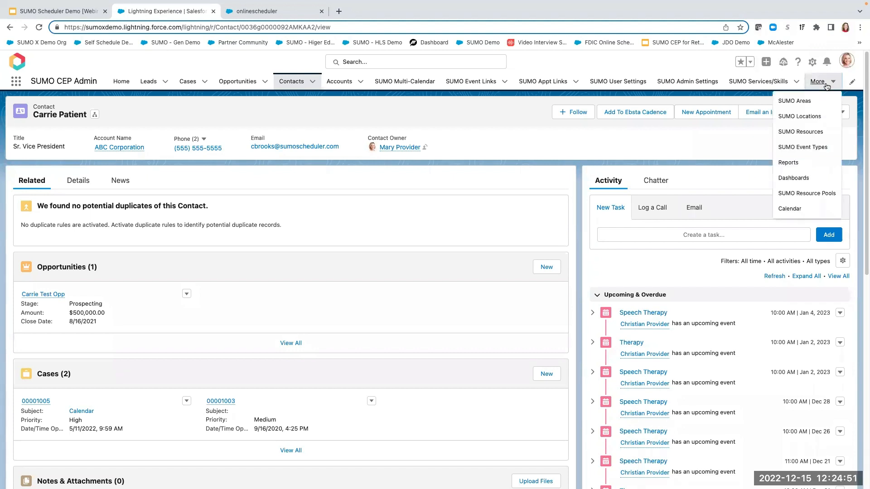
left_click(825, 179)
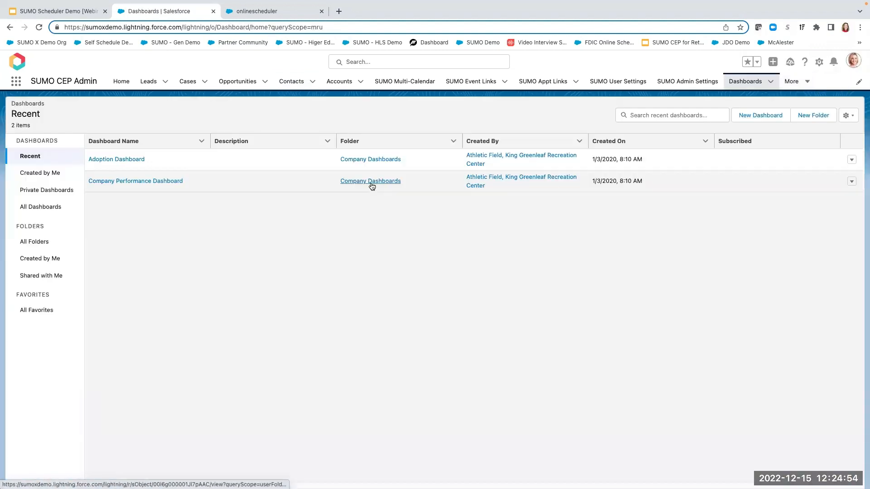
left_click(118, 160)
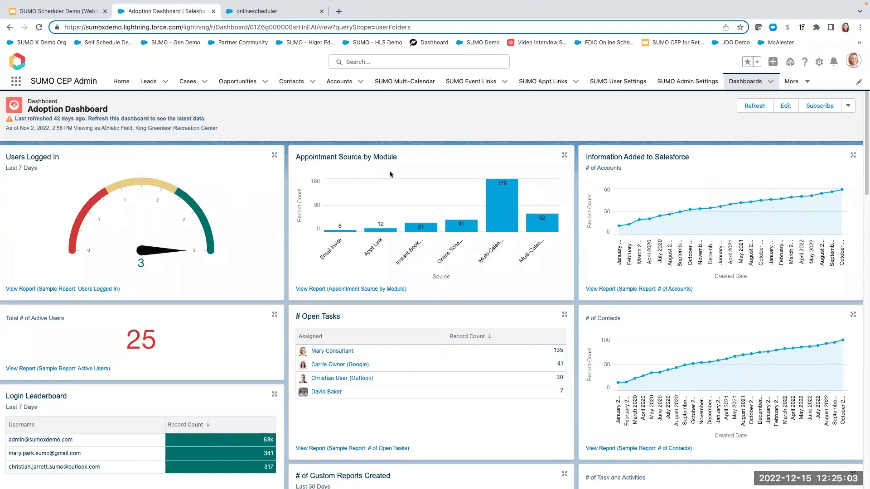
scroll(382, 178, "down", 1)
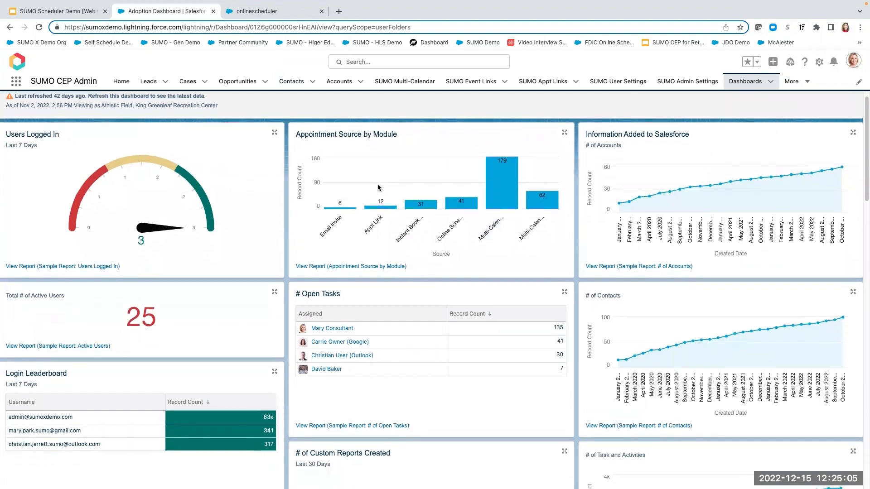